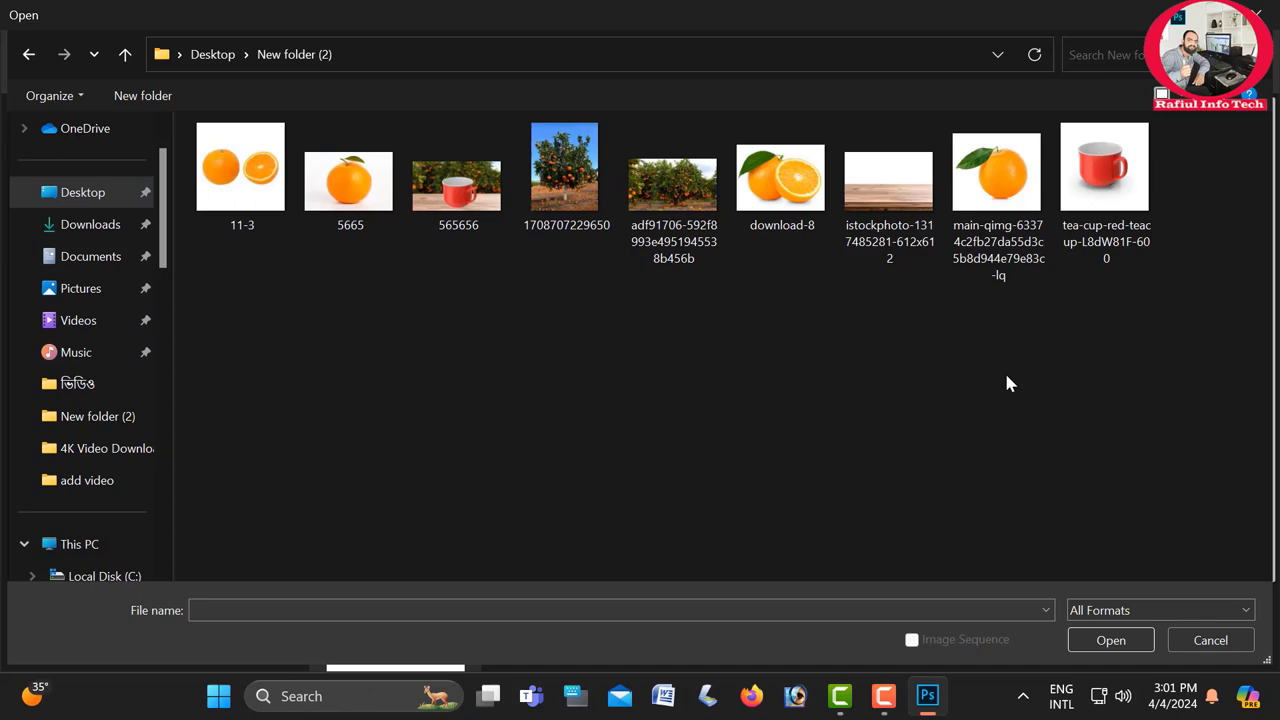
Open 565656.png, the red cup on a wooden table, from Desktop > New folder (2)
click(450, 220)
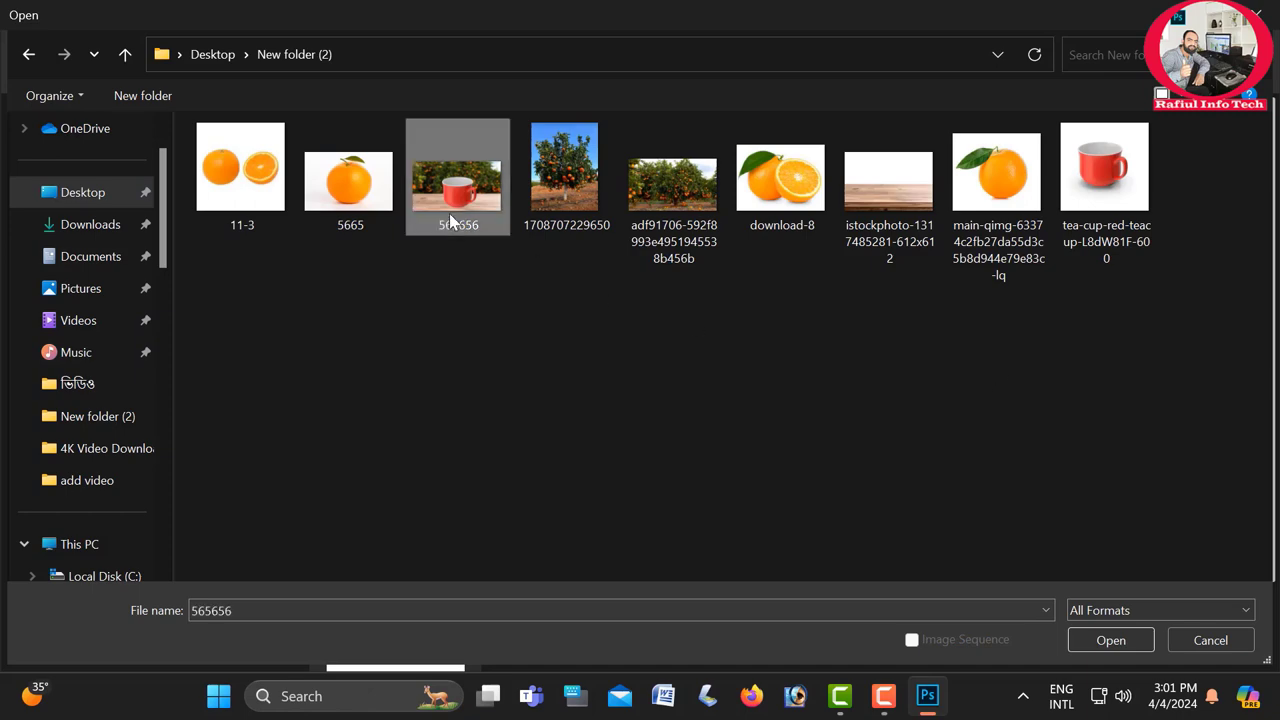
click(1110, 640)
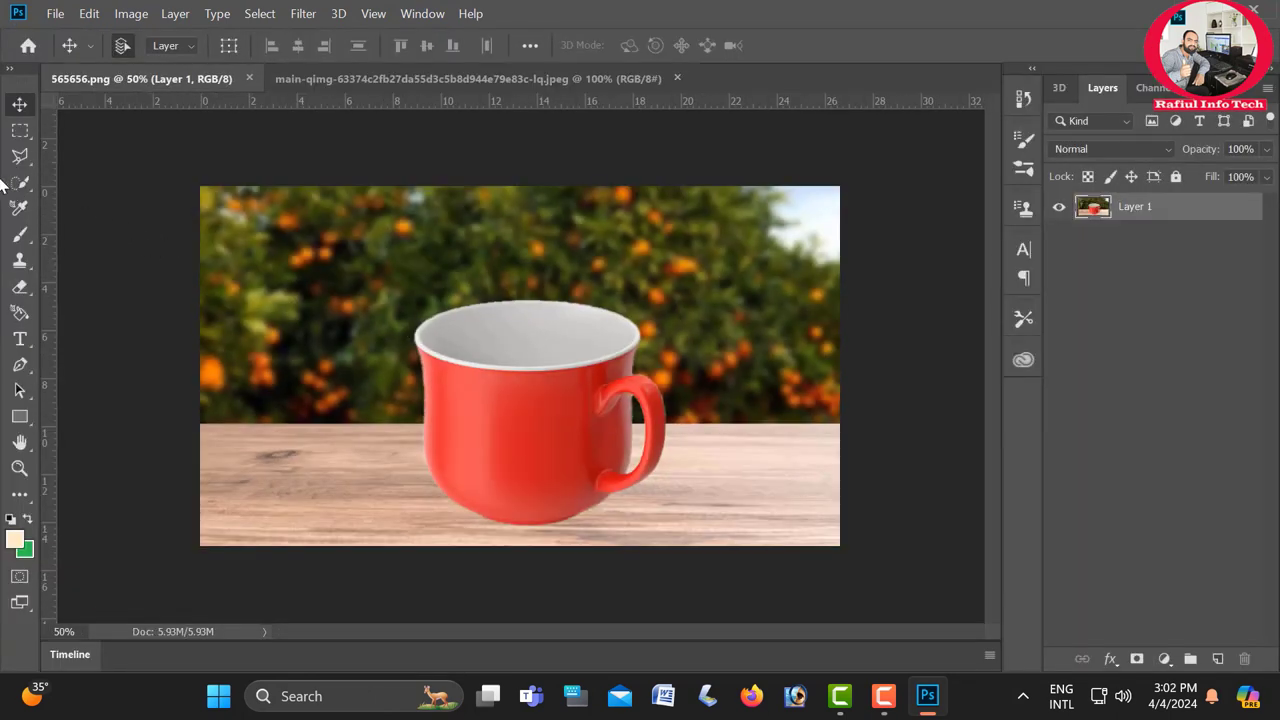
Select the red cup, subtract the gap inside its handle, and copy it to a new layer
click(20, 185)
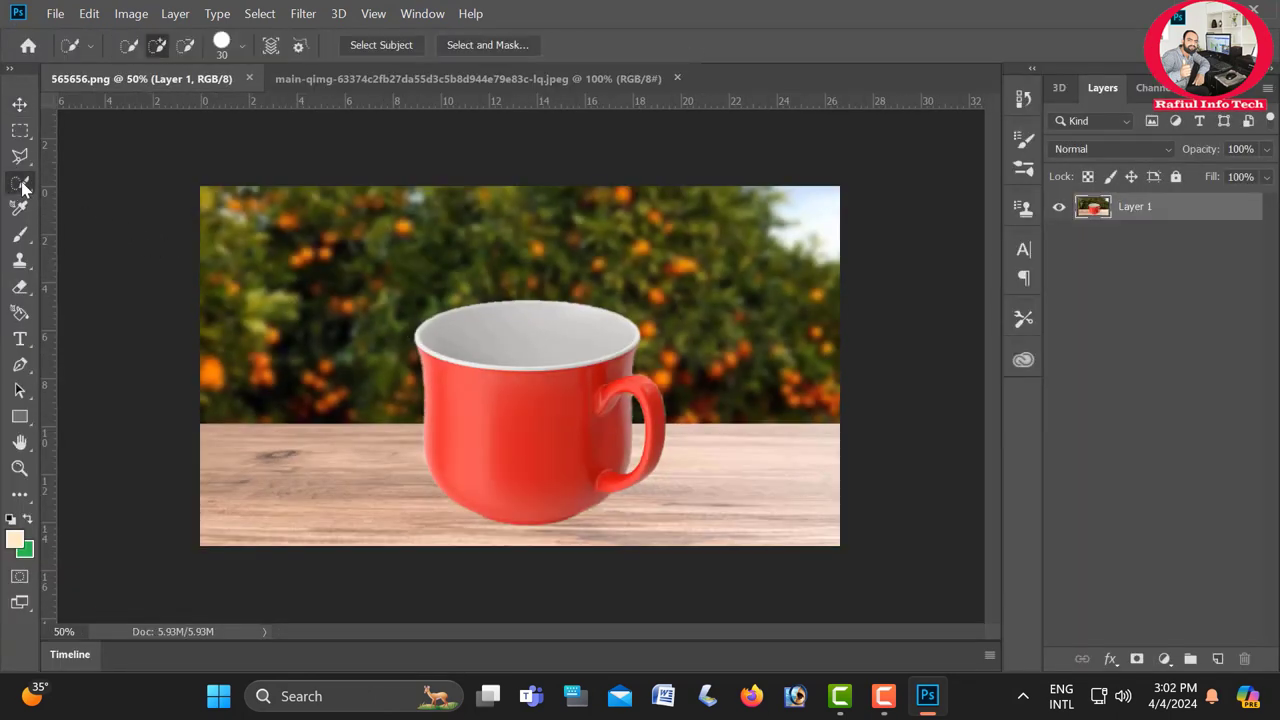
click(384, 49)
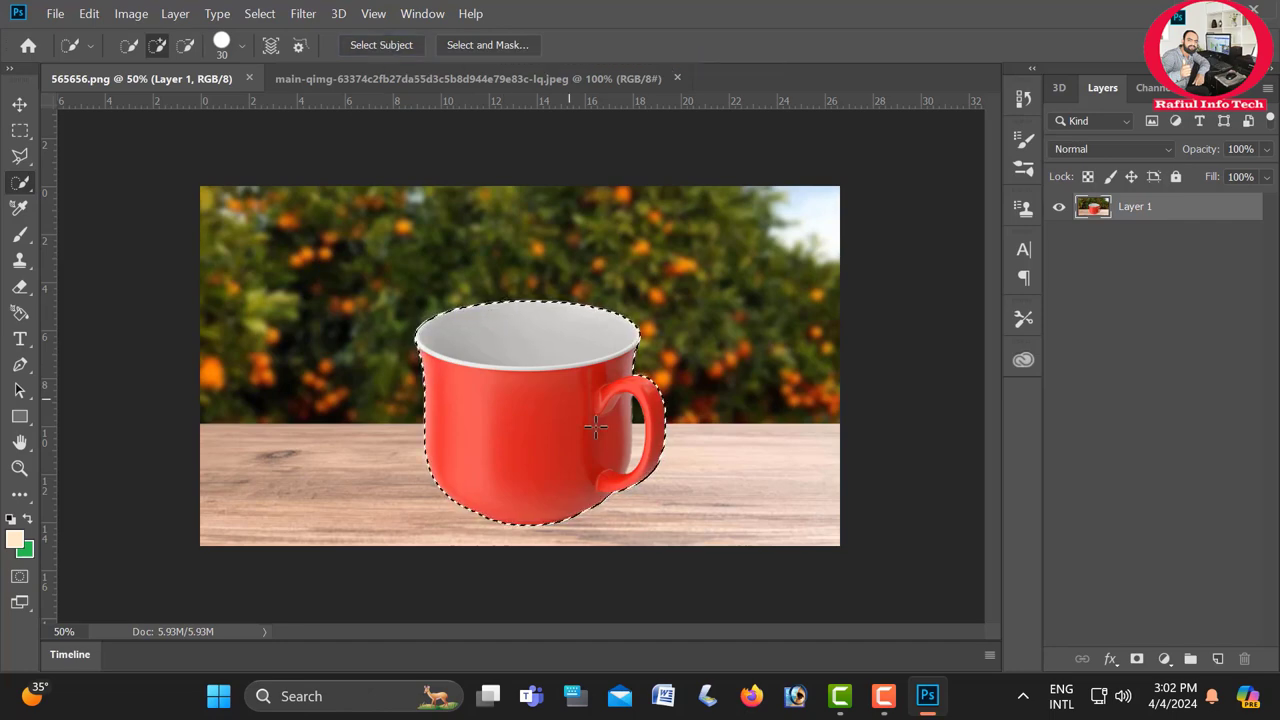
key(alt)
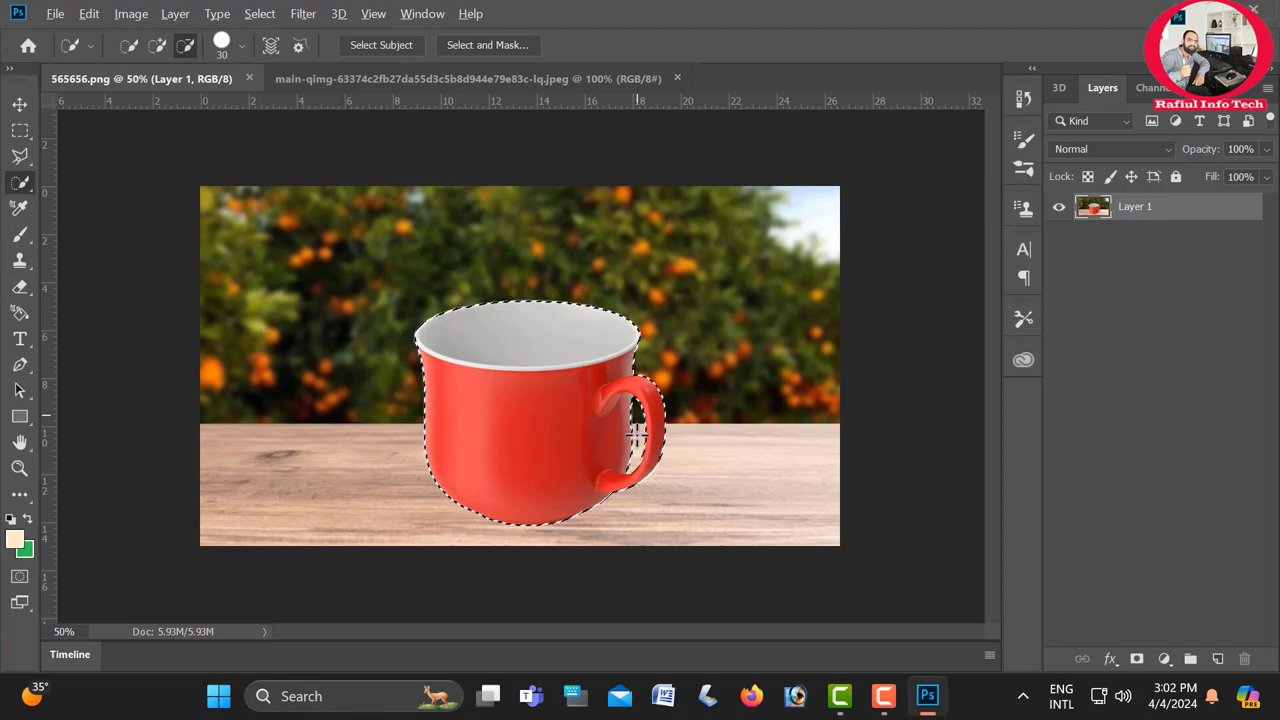
alt+click(636, 435)
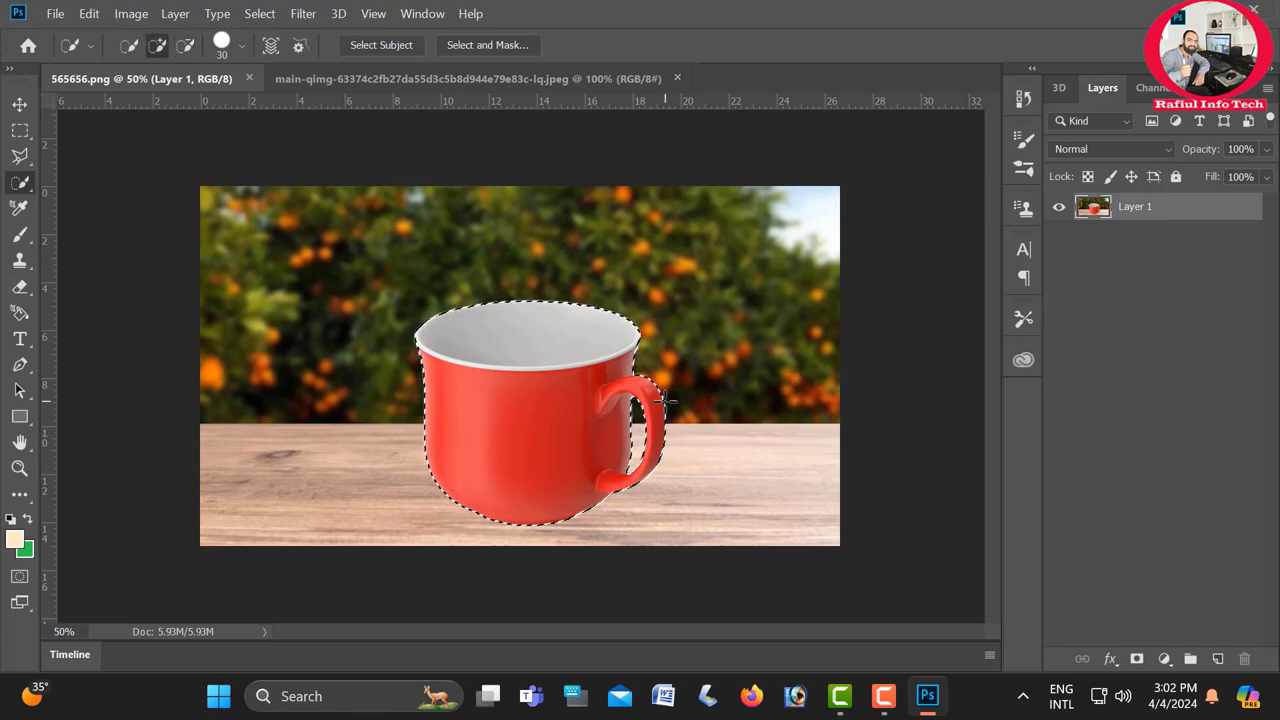
key(ctrl+j)
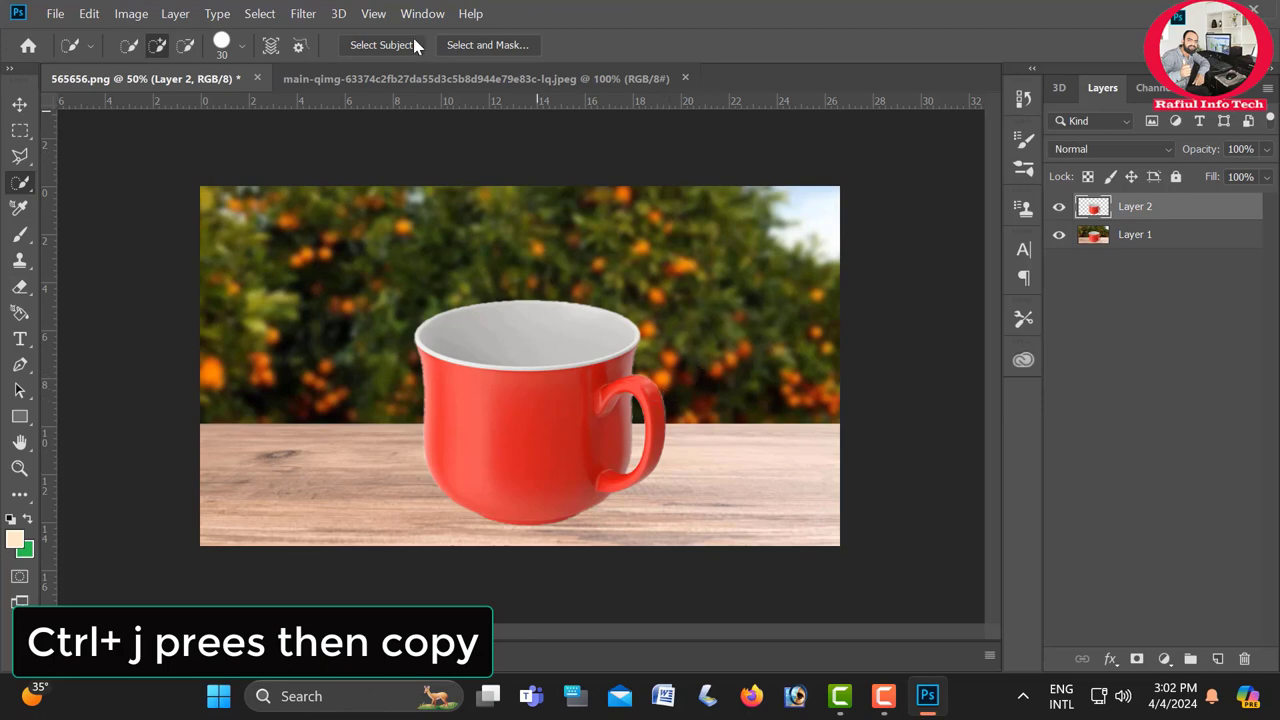
click(367, 80)
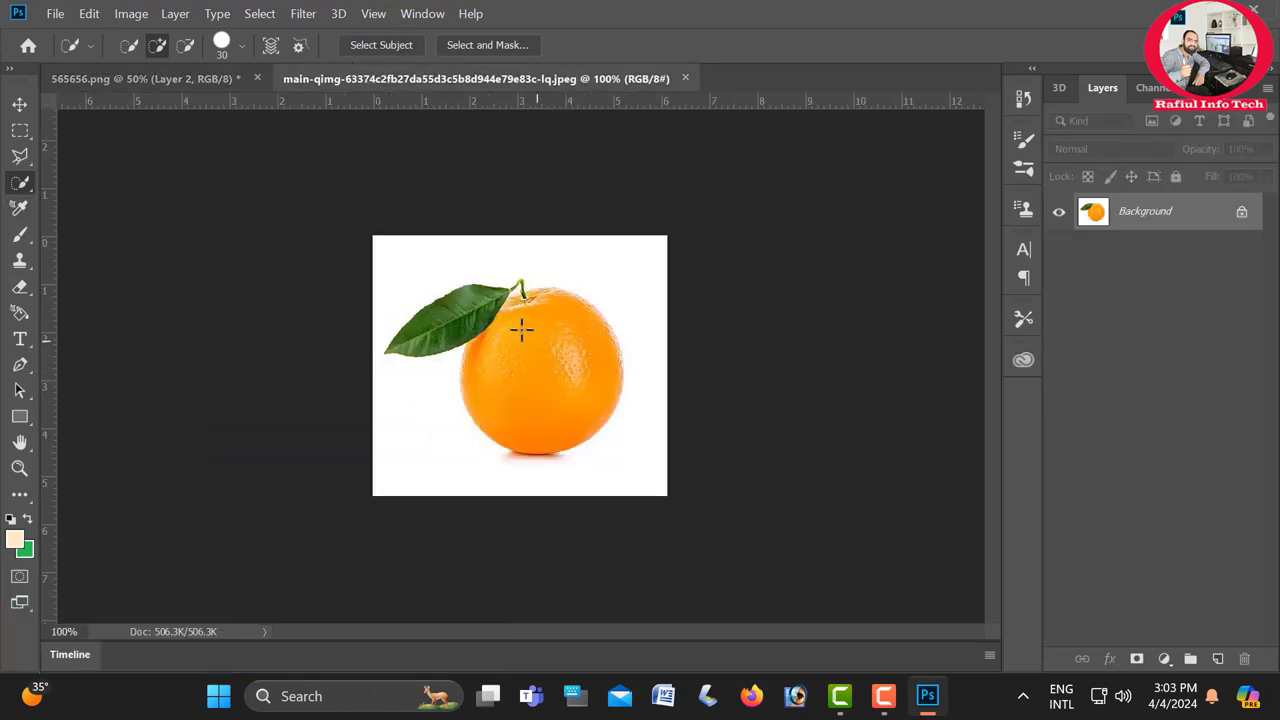
Copy the orange body to its own layer and drop it onto the cup's front in 565656.png
drag(572, 404, 534, 351)
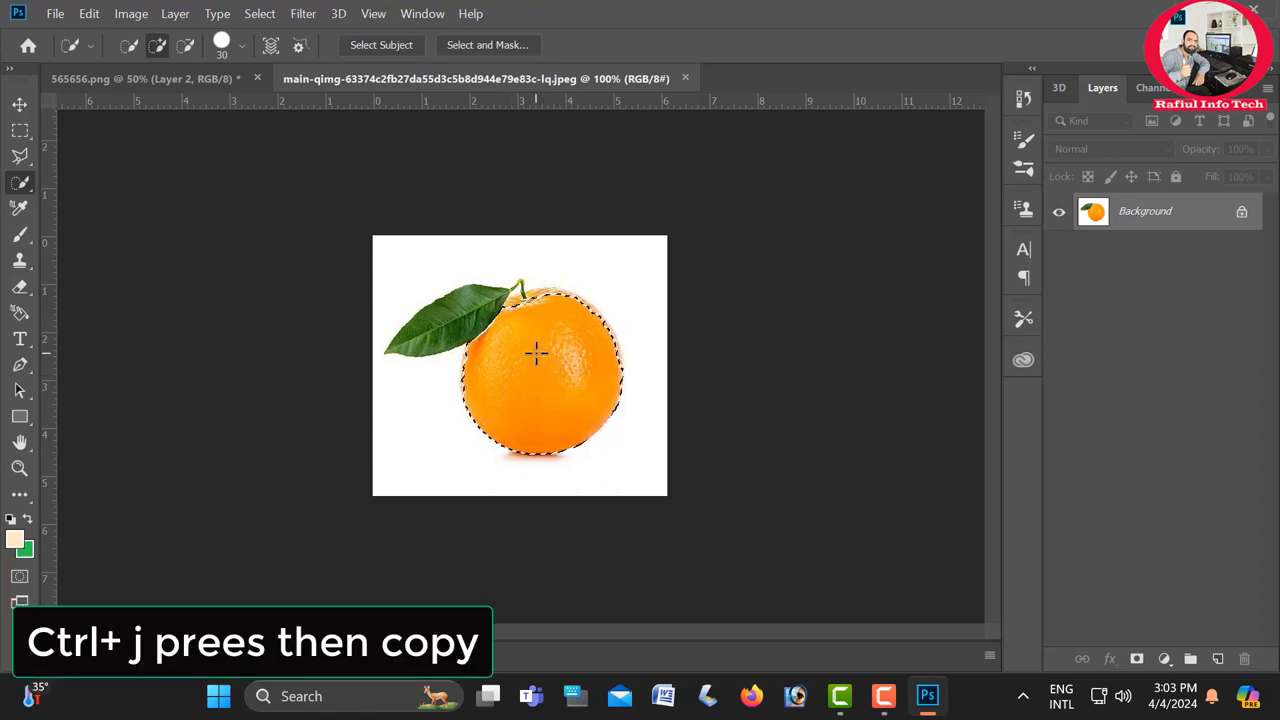
key(ctrl+j)
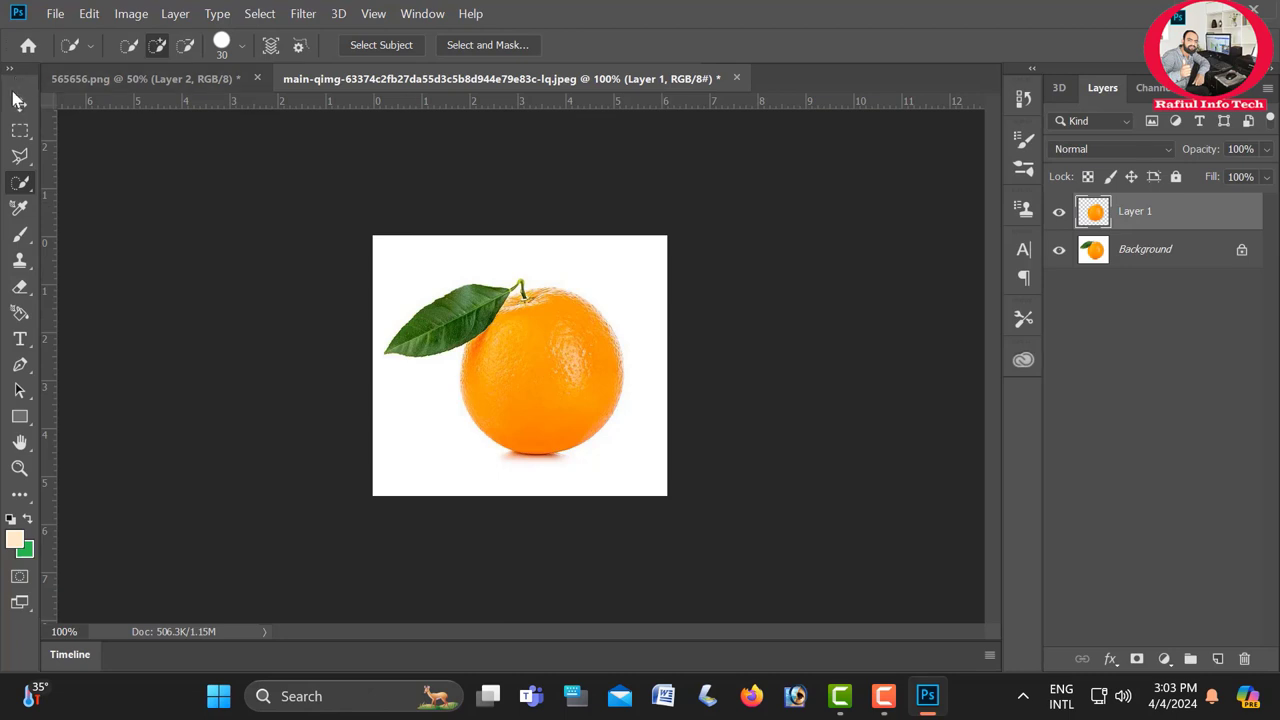
click(20, 105)
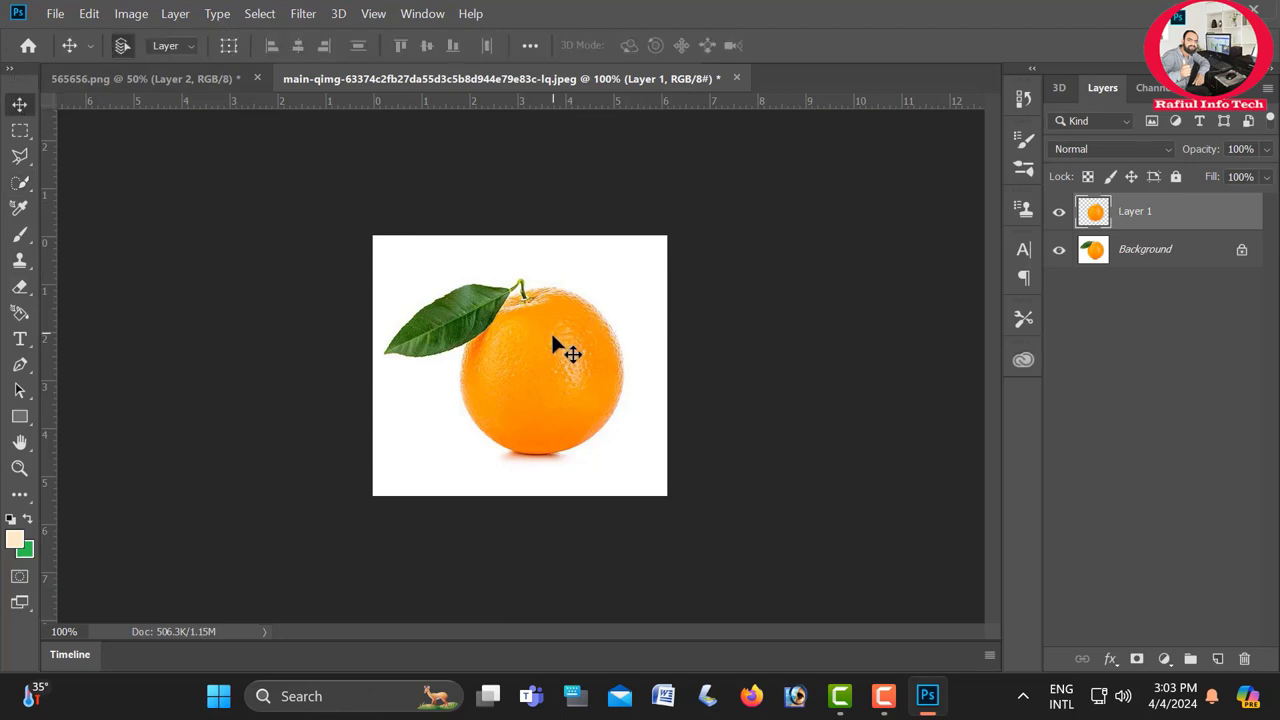
mouse_move(545, 362)
mouse_down()
mouse_move(520, 335)
mouse_move(618, 466)
mouse_up()
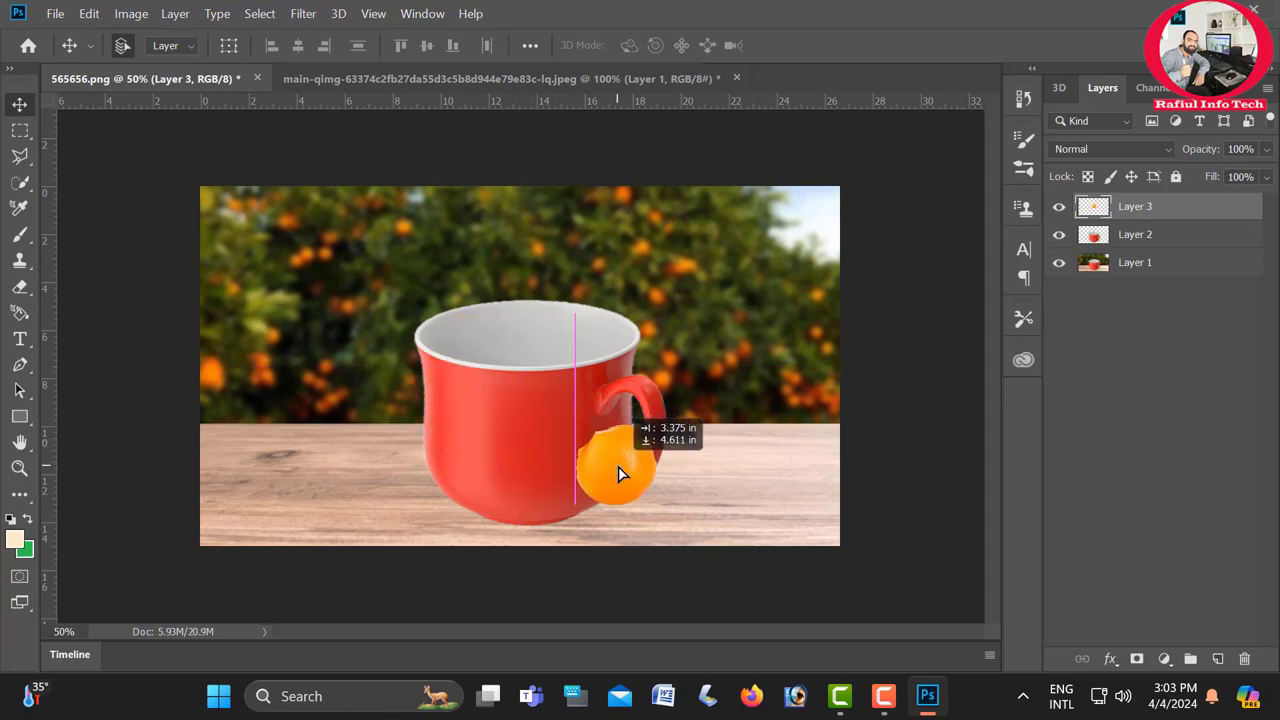
drag(618, 466, 519, 428)
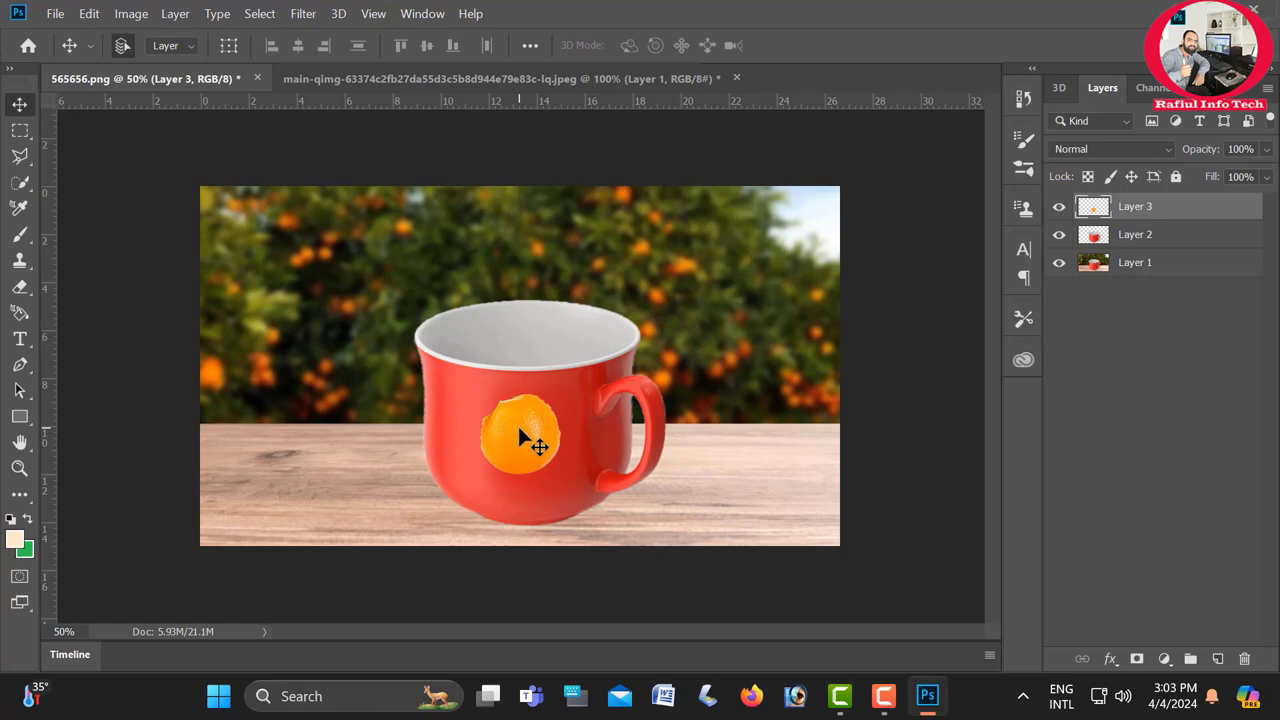
Make Layer 3 (the orange) a clipping mask on the cup layer
right_click(1101, 206)
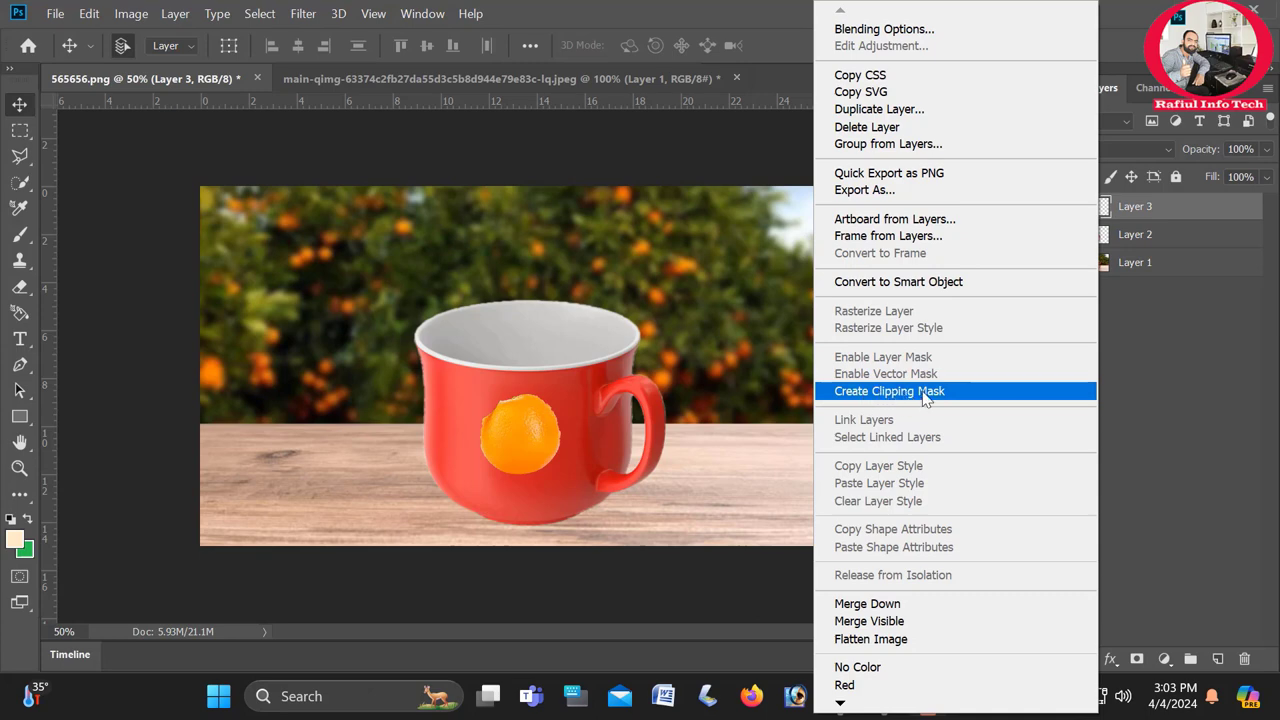
click(960, 393)
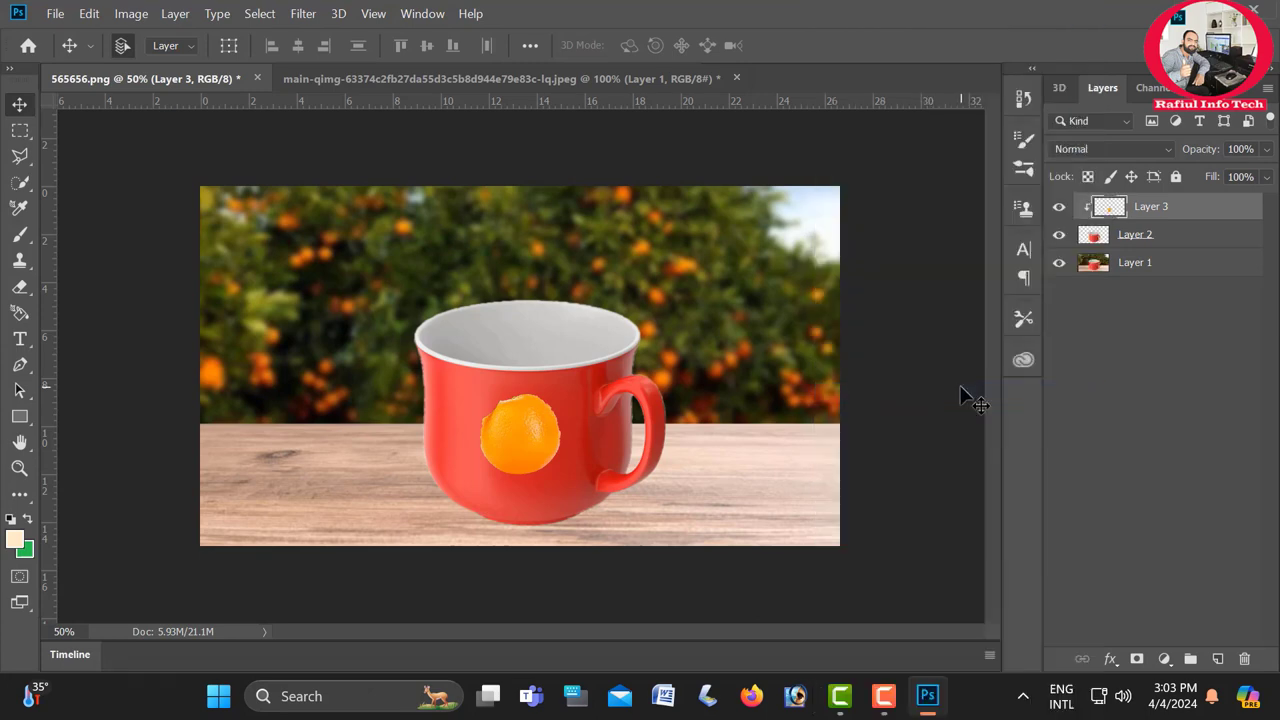
key(ctrl+t)
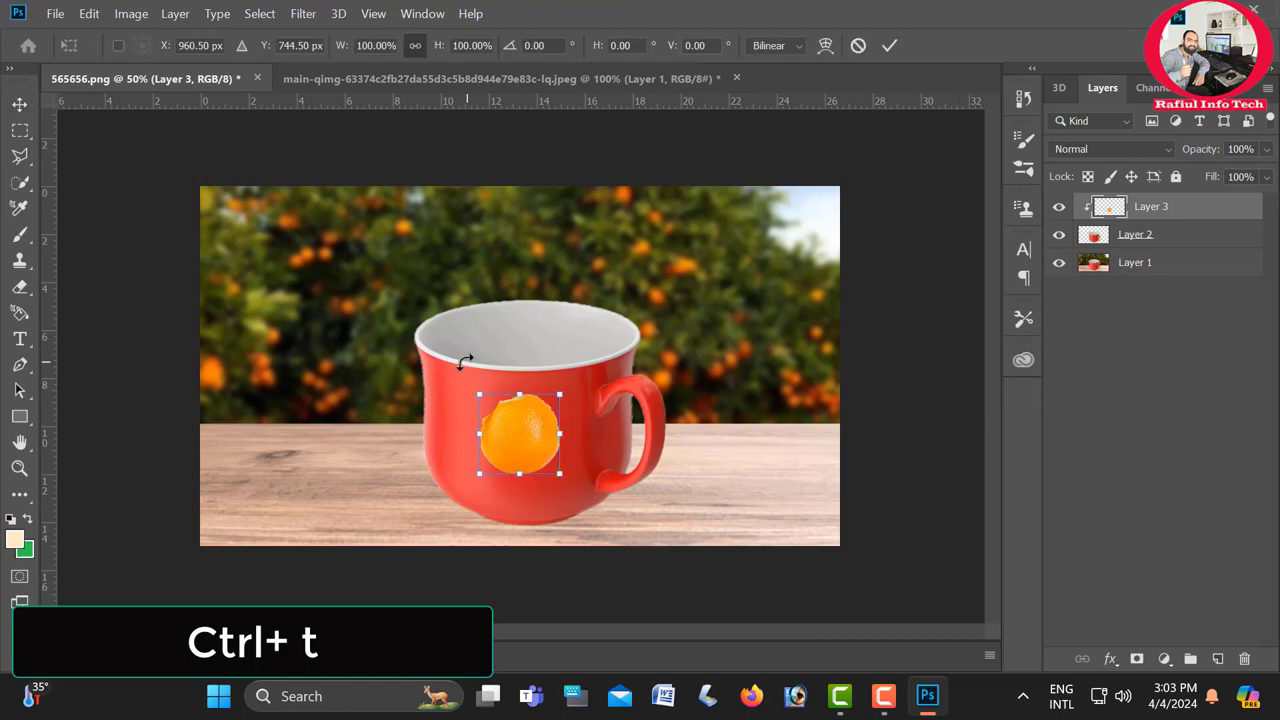
Scale the orange up to about 348% over the cup, rotating it about 32°
drag(479, 395, 406, 322)
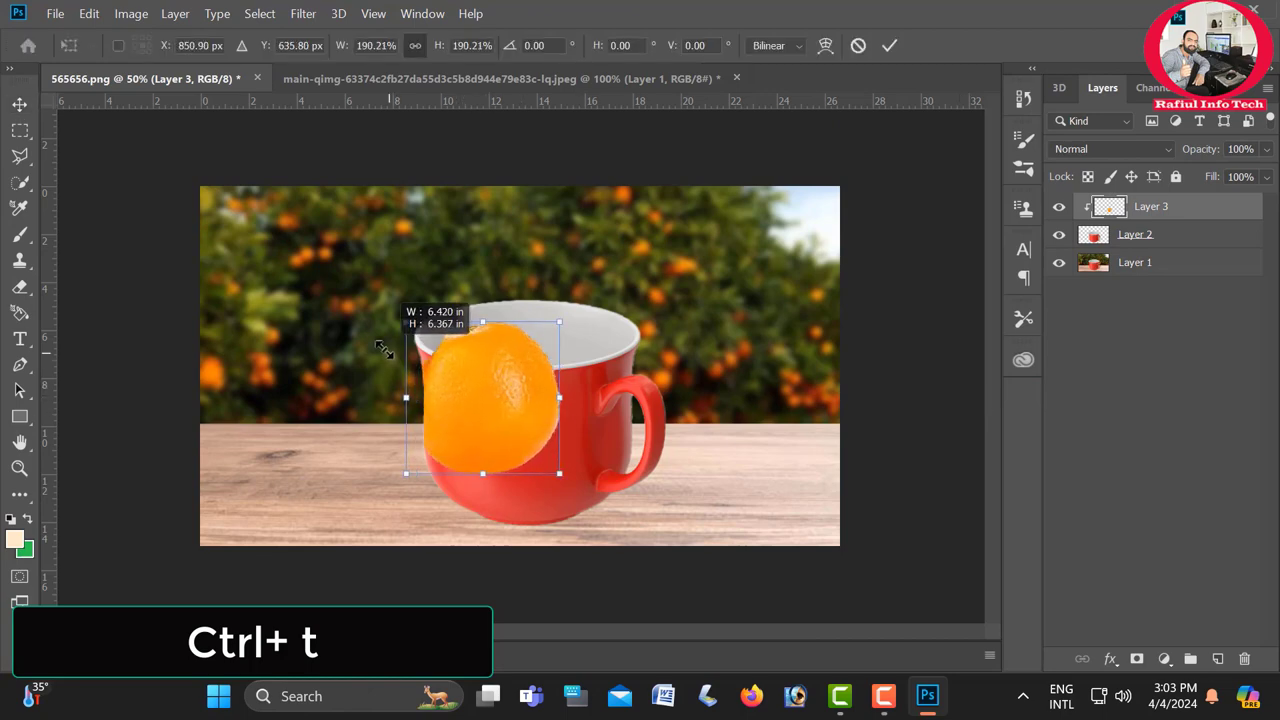
drag(581, 481, 748, 510)
mouse_move(403, 318)
mouse_down()
mouse_move(366, 252)
mouse_move(357, 287)
mouse_up()
drag(665, 438, 674, 440)
drag(357, 591, 395, 560)
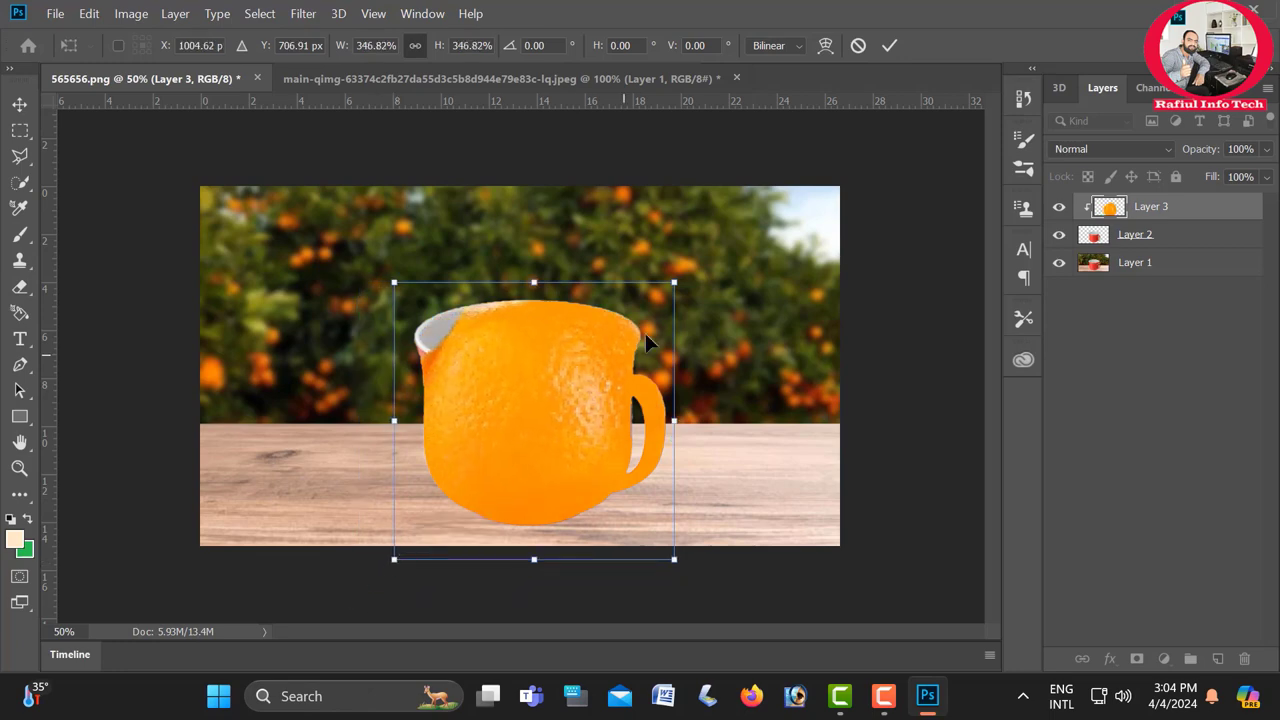
drag(719, 276, 741, 393)
Level the orange back near 0°, fine-tune it to about 351%, and commit the transform
right_click(741, 393)
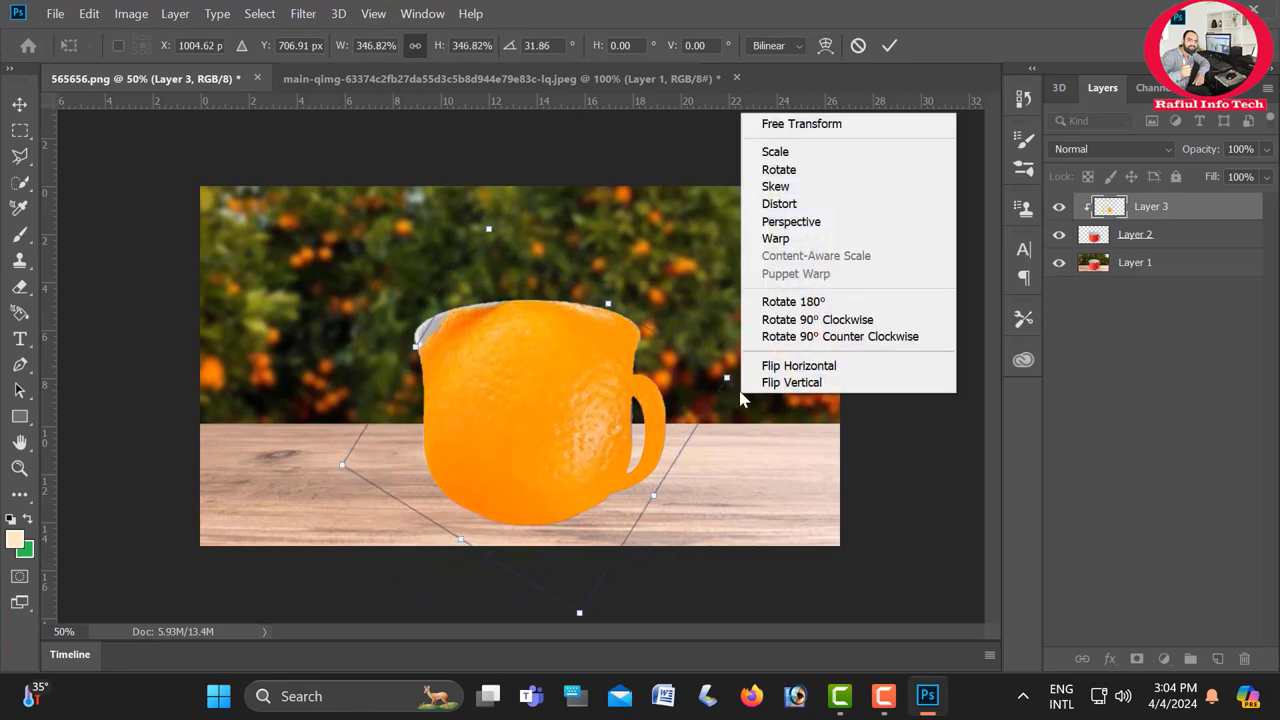
click(707, 471)
drag(580, 611, 577, 600)
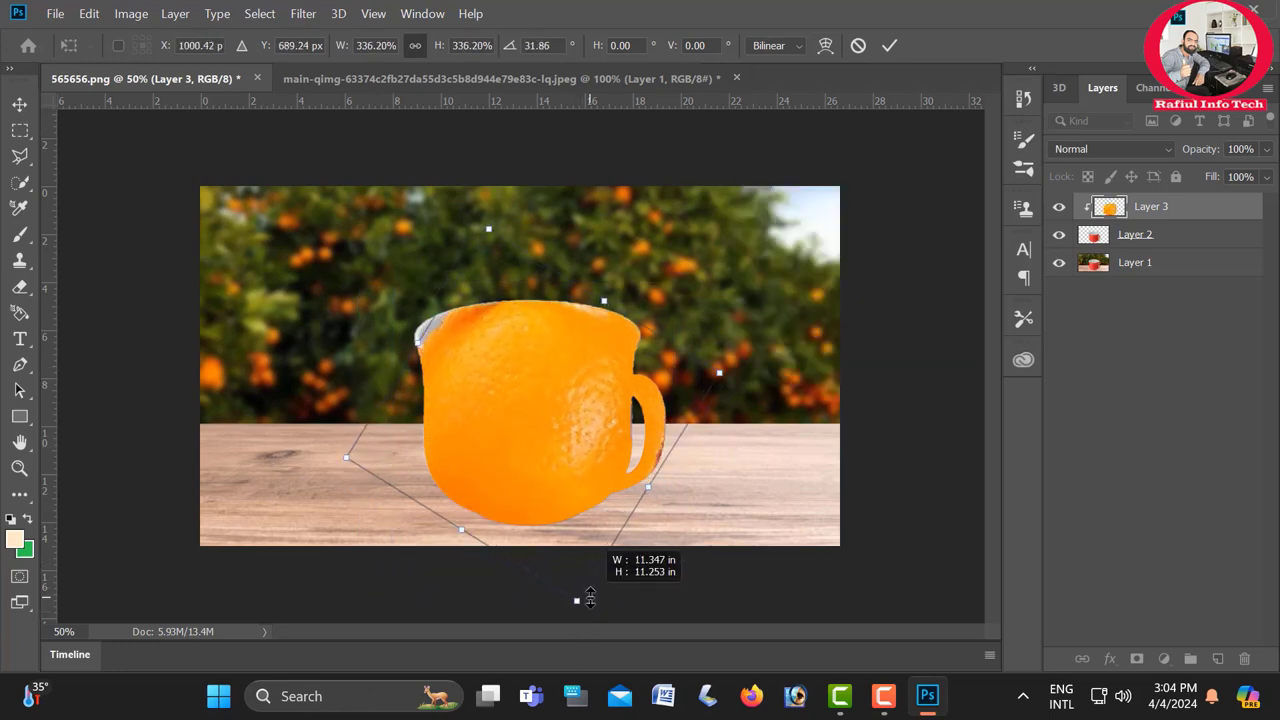
mouse_move(720, 268)
mouse_down()
mouse_move(713, 256)
mouse_move(669, 313)
mouse_up()
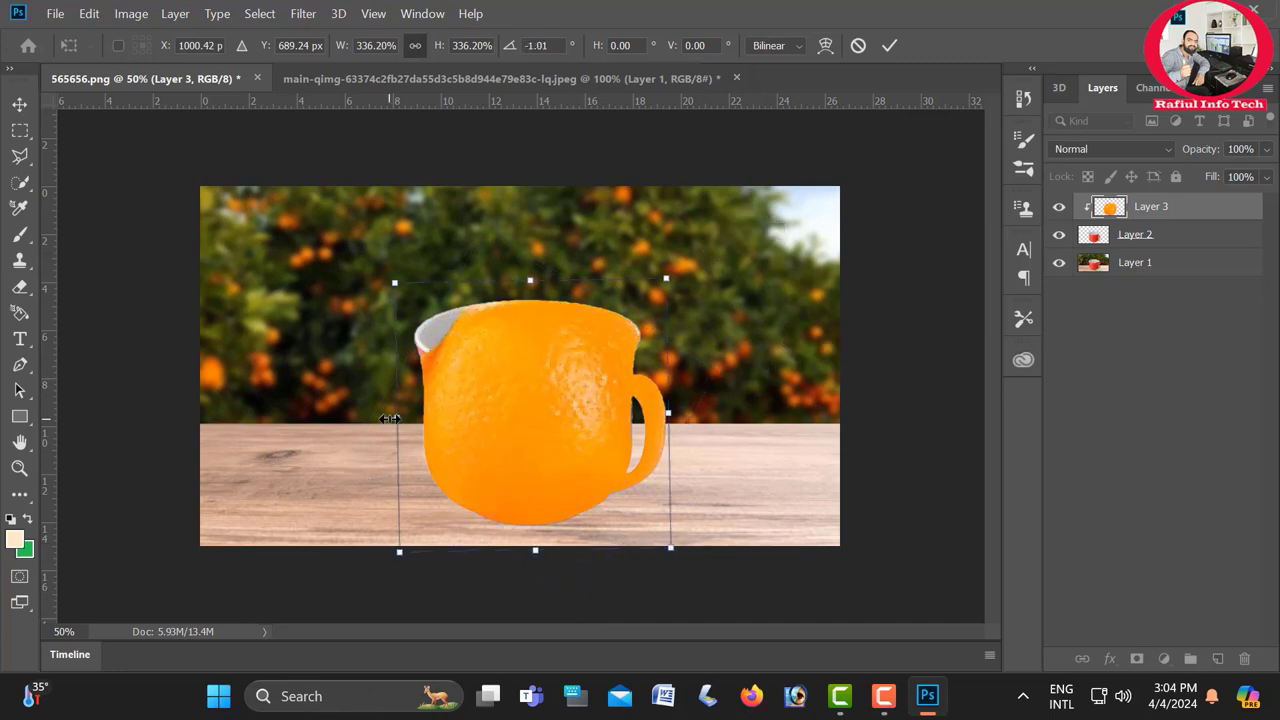
drag(391, 419, 386, 418)
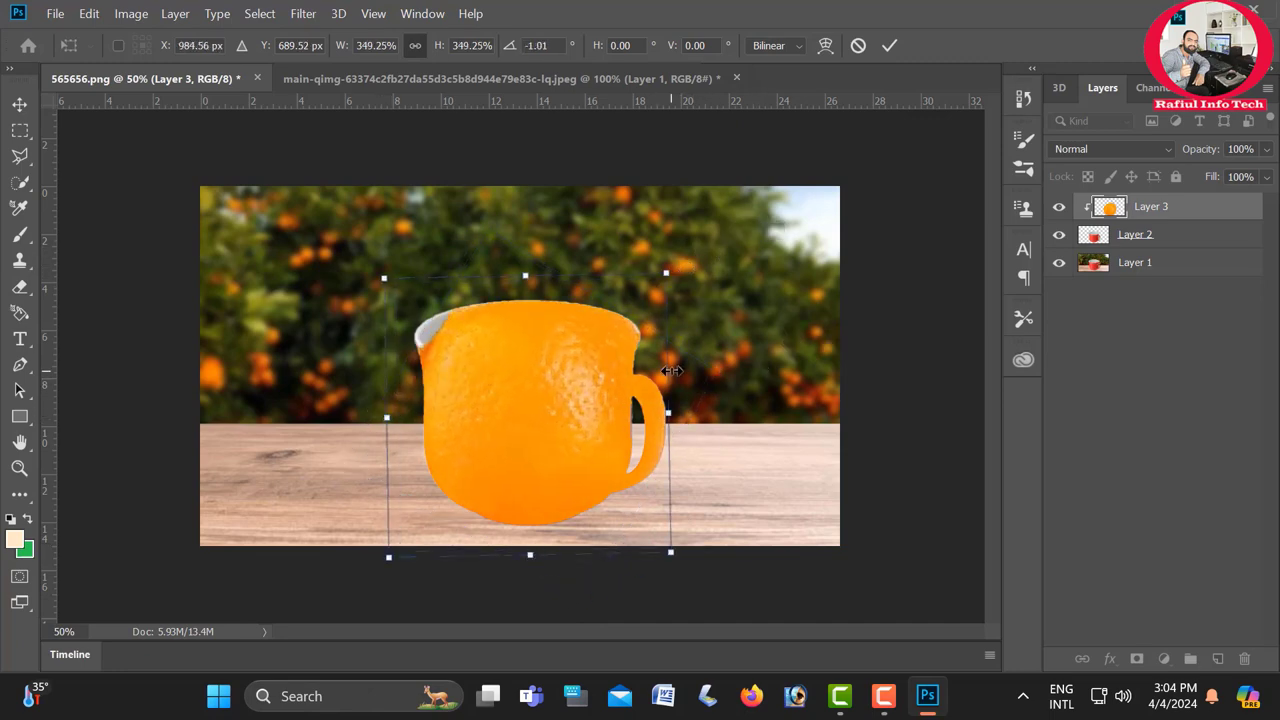
drag(666, 271, 664, 274)
drag(380, 279, 376, 277)
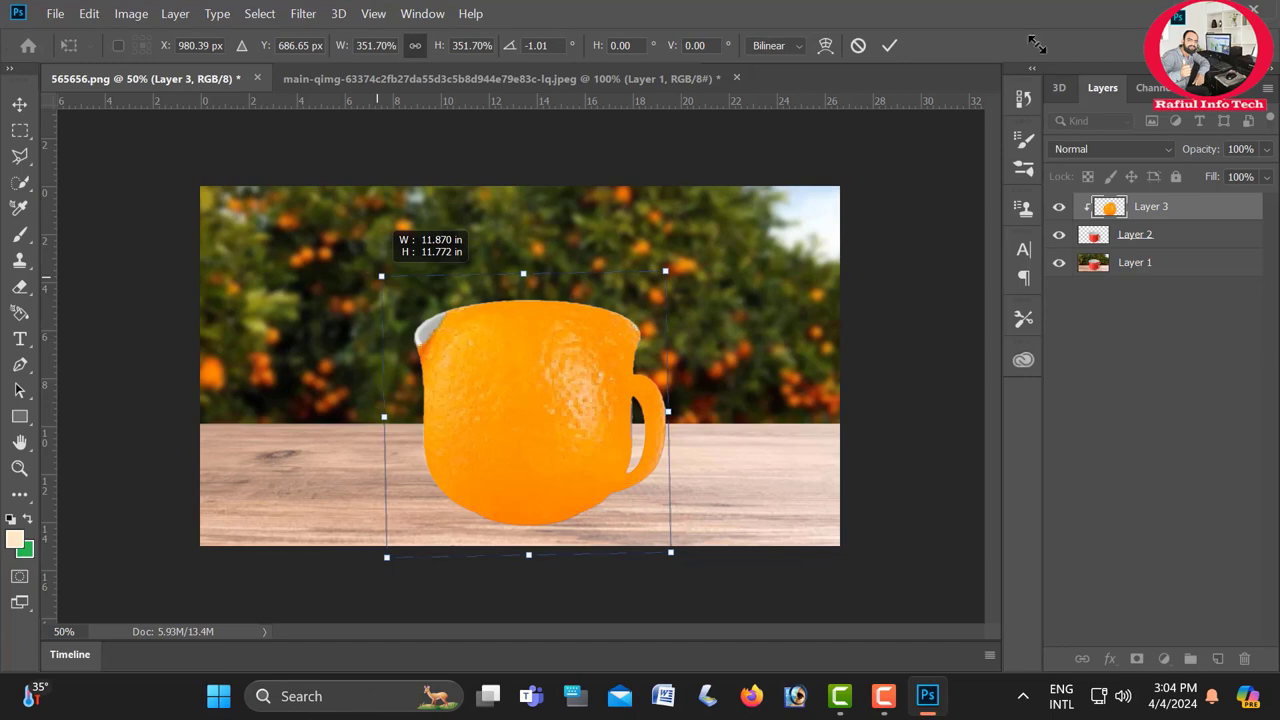
click(889, 45)
Open download-8.jpg, the whole orange beside a cut orange half
click(55, 13)
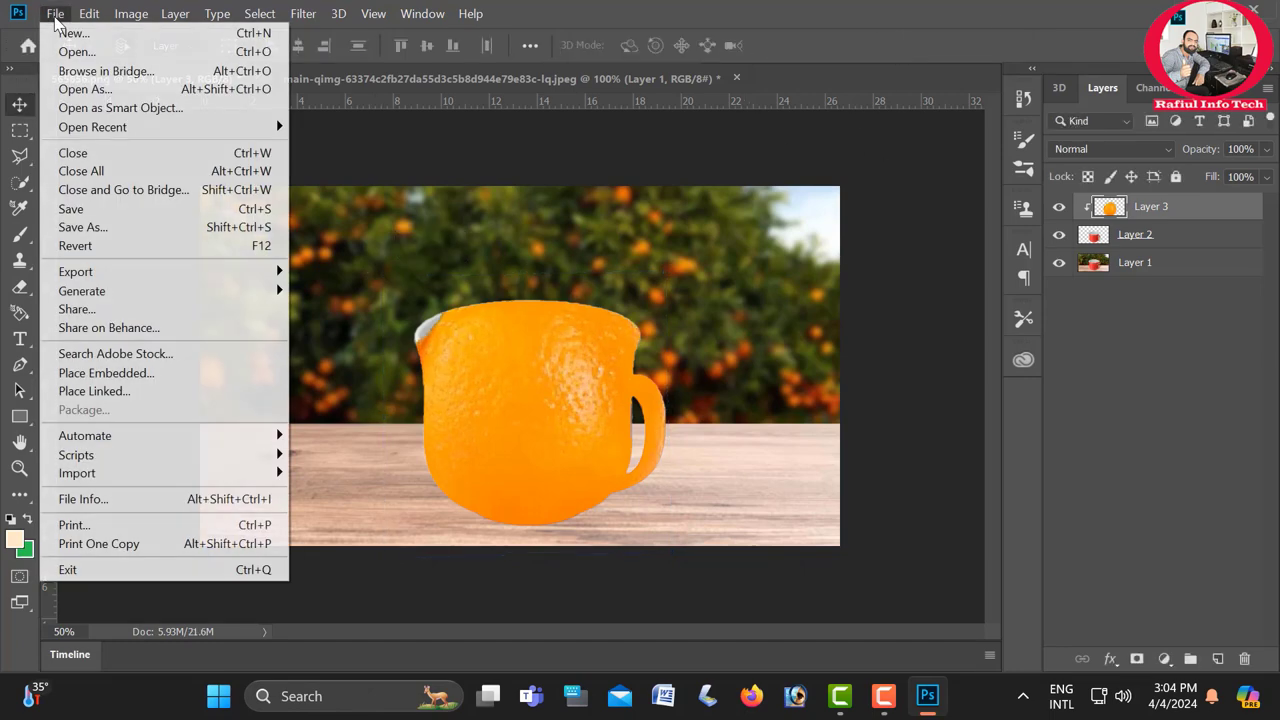
click(86, 52)
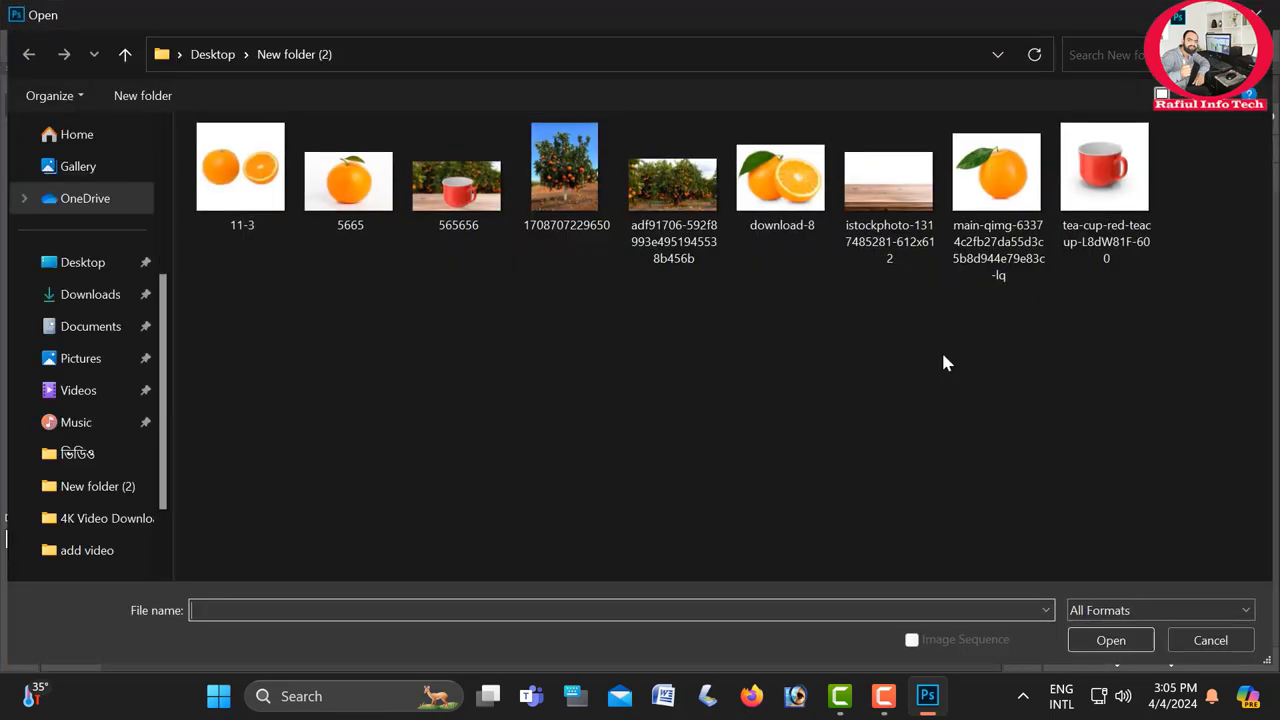
click(786, 184)
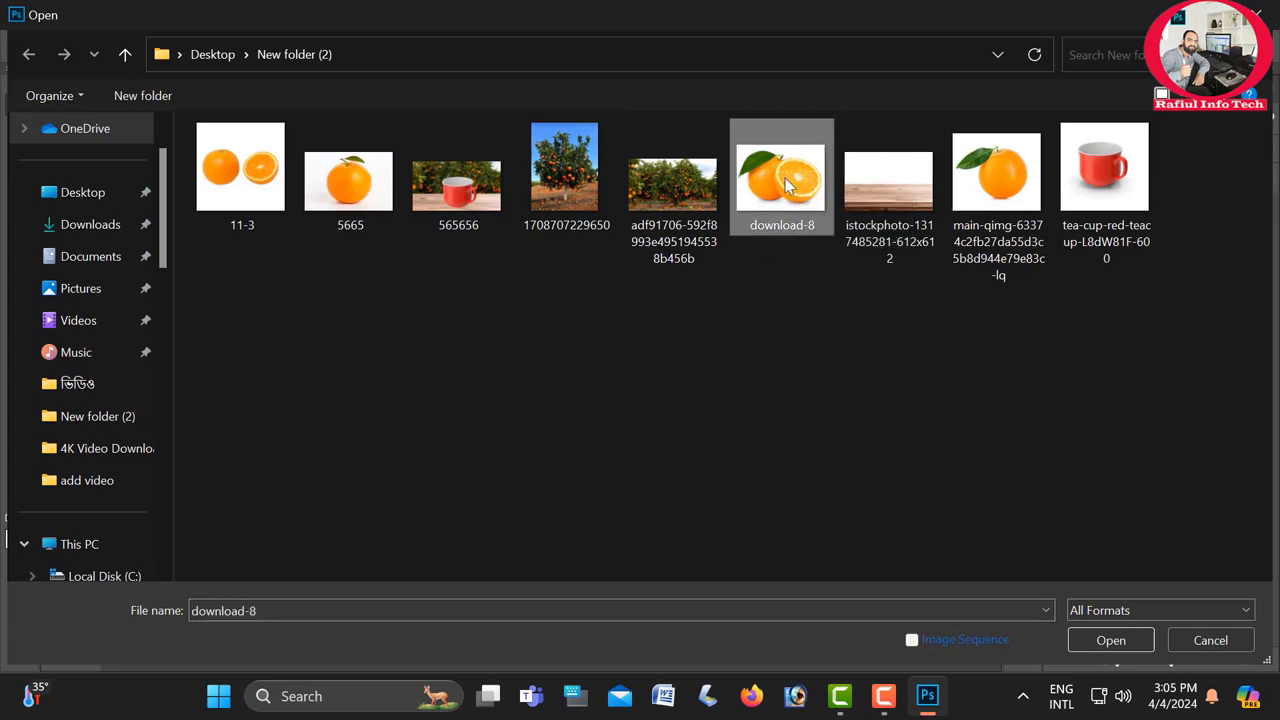
click(1100, 640)
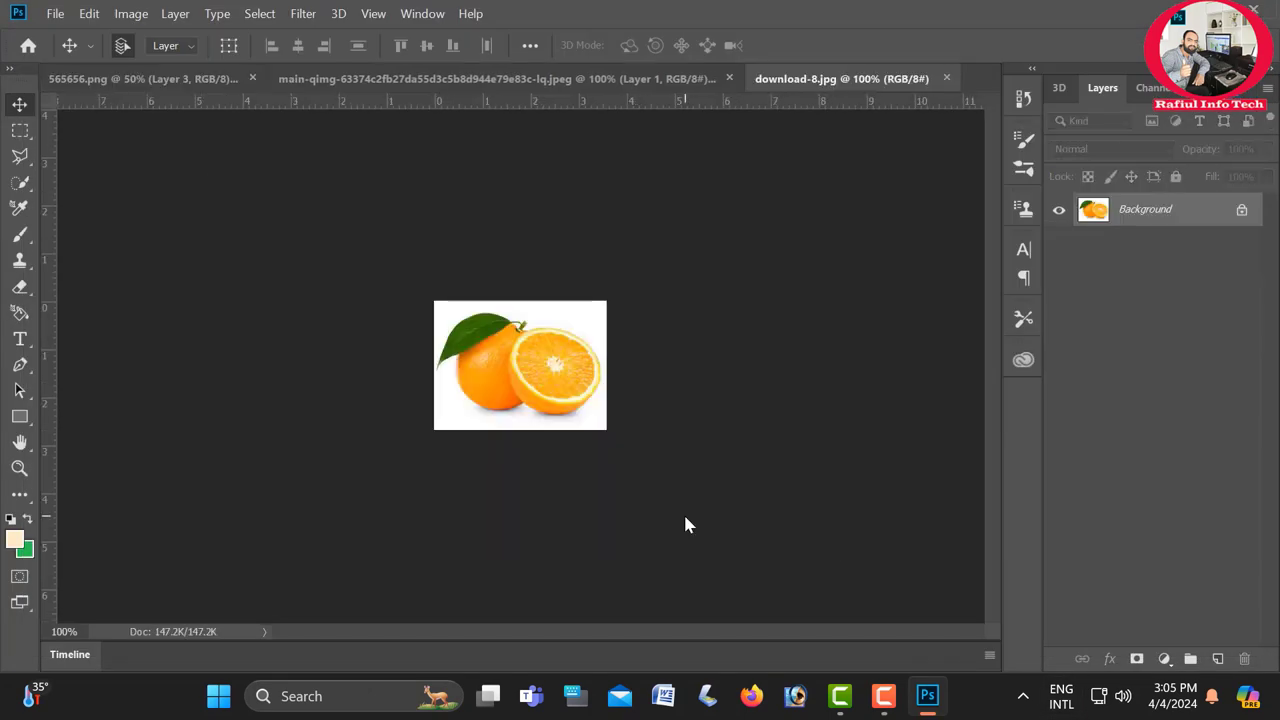
Trace a Polygonal Lasso selection around the cut orange half's rim
key(ctrl+plus)
key(ctrl+plus)
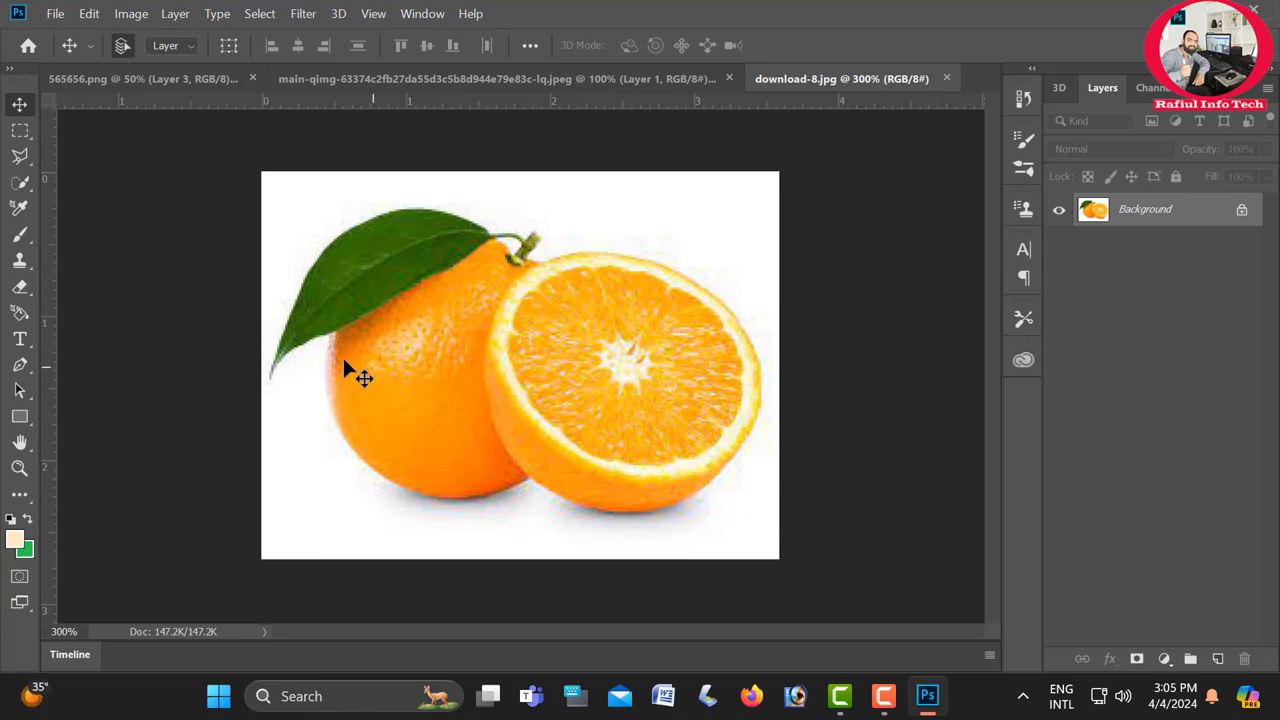
click(20, 182)
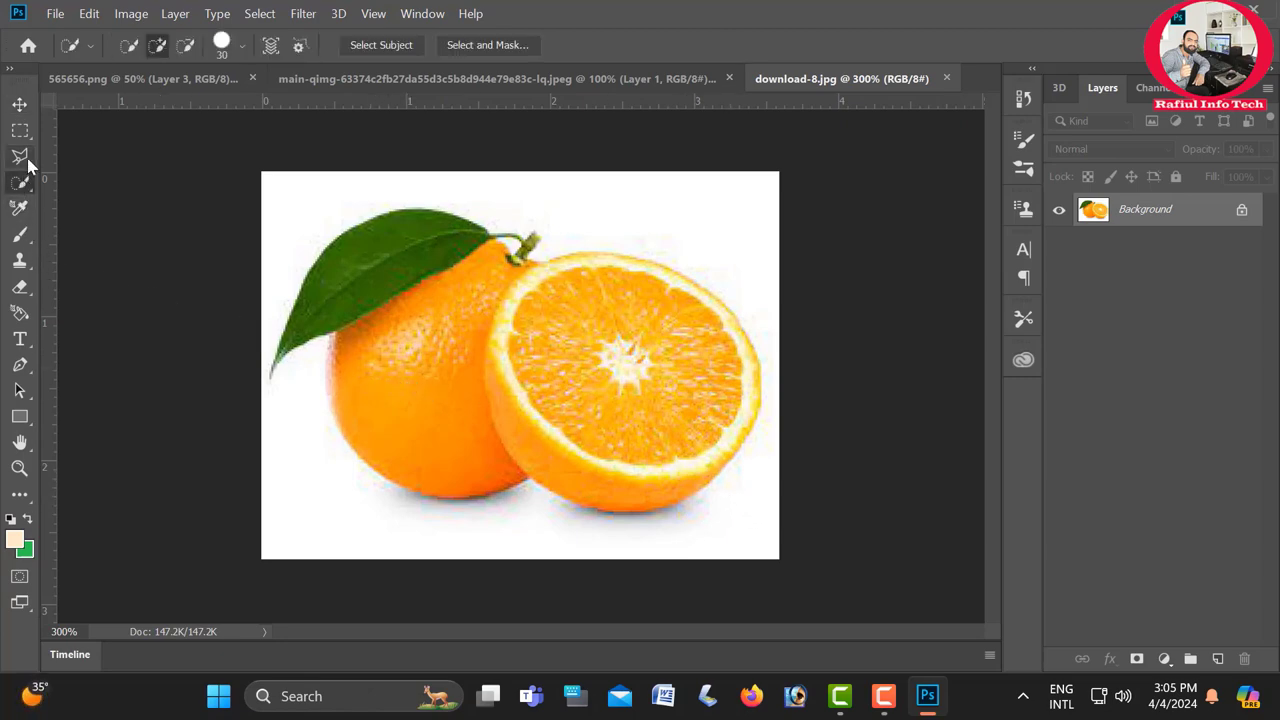
click(27, 163)
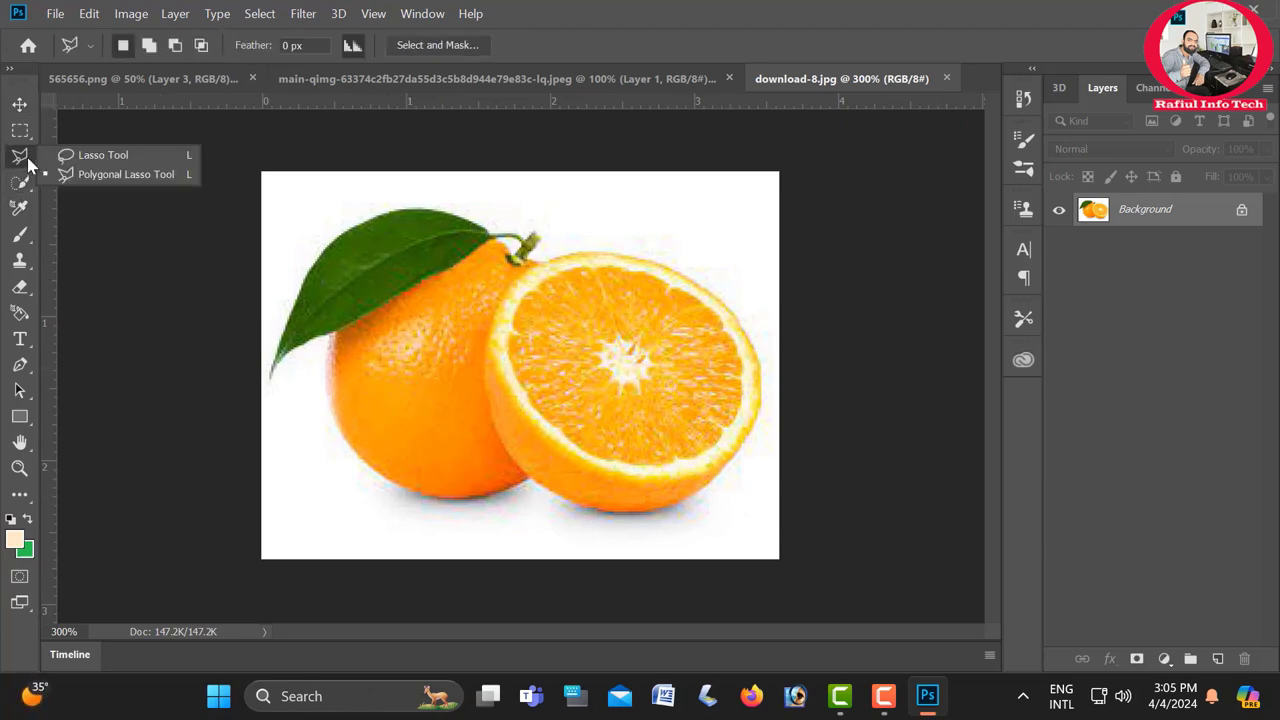
click(120, 175)
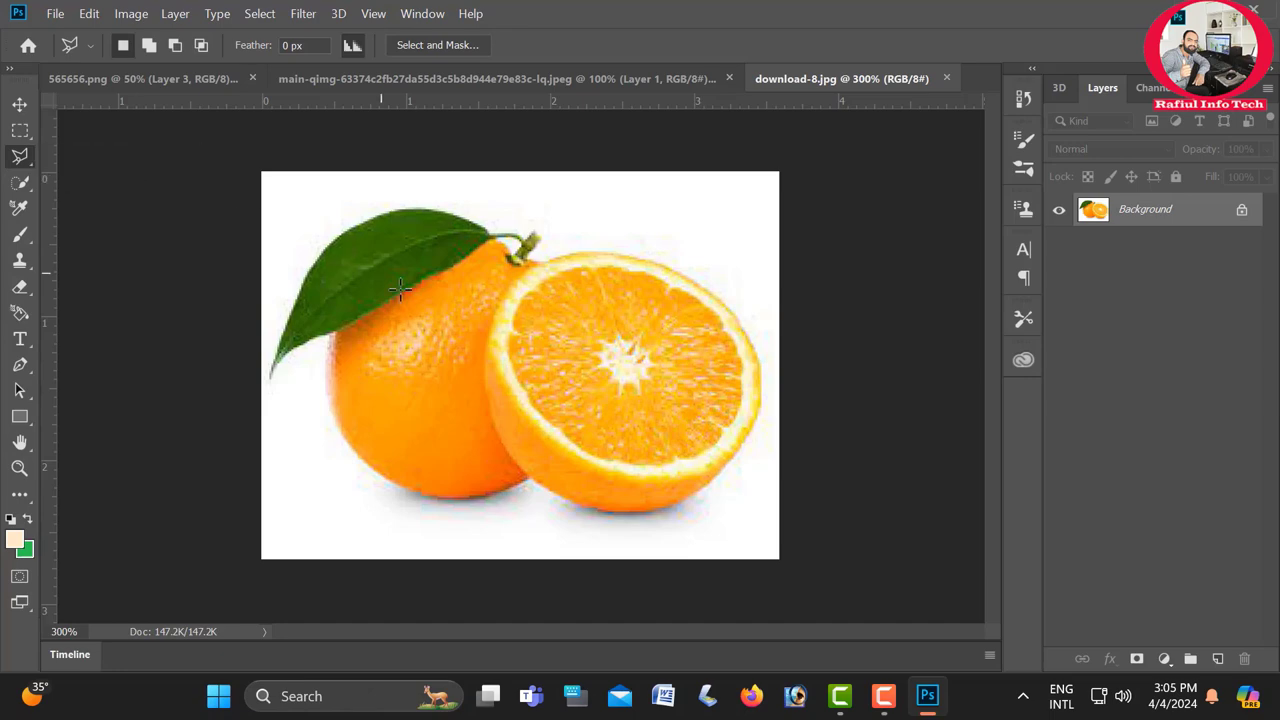
key(ctrl+plus)
click(503, 397)
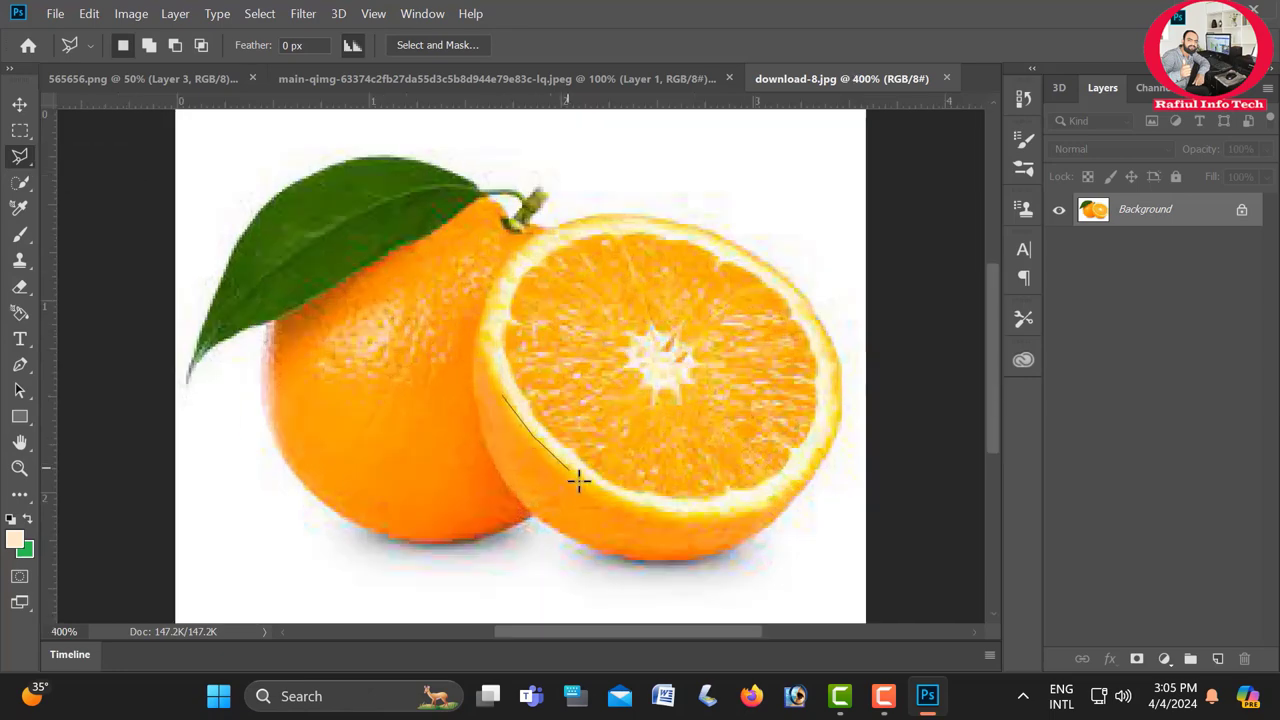
click(710, 518)
click(805, 485)
click(831, 443)
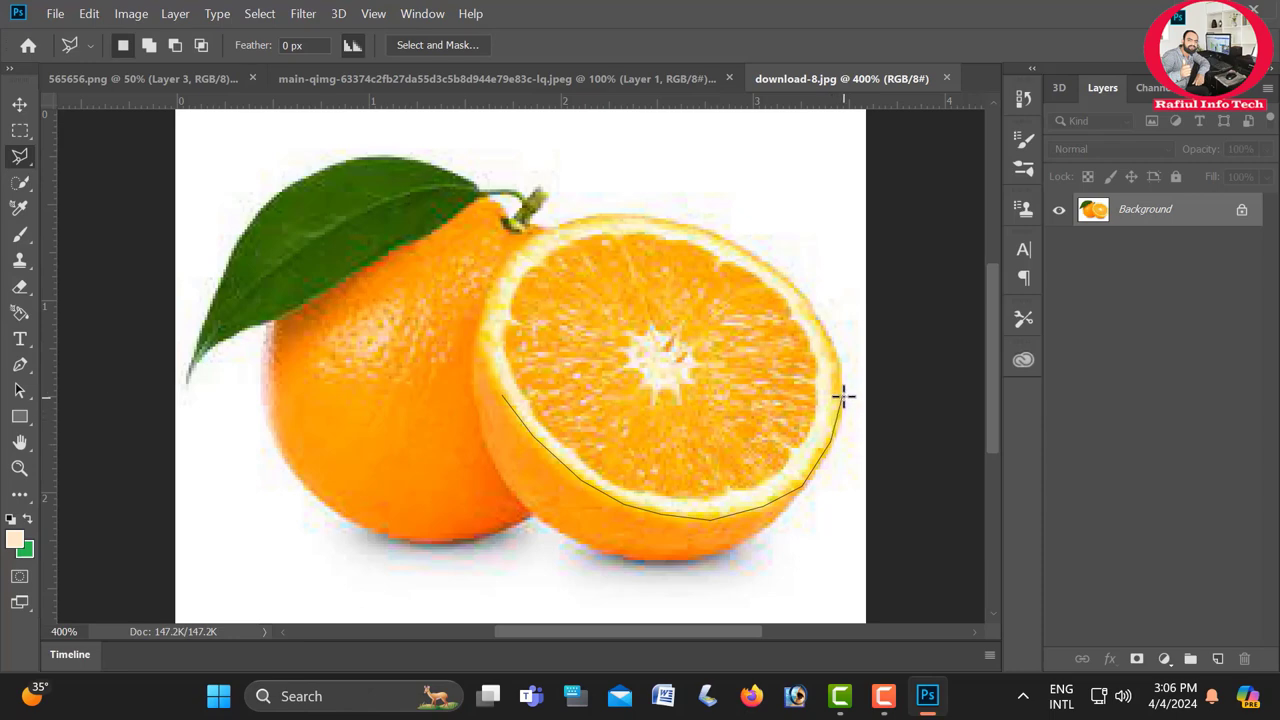
click(841, 396)
click(836, 340)
click(800, 290)
click(765, 262)
click(718, 235)
click(625, 216)
click(548, 224)
click(512, 256)
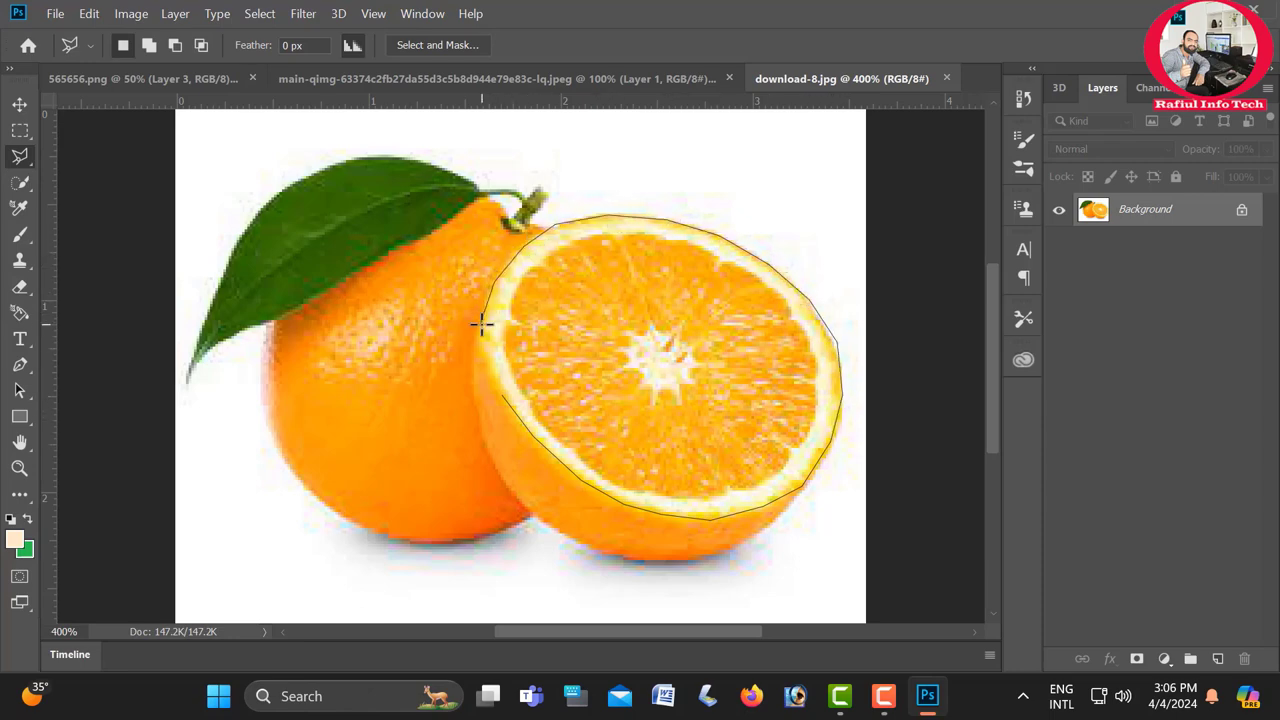
click(481, 323)
click(514, 410)
Copy the cut half to Layer 1 and drag it into 565656.png
key(ctrl+minus)
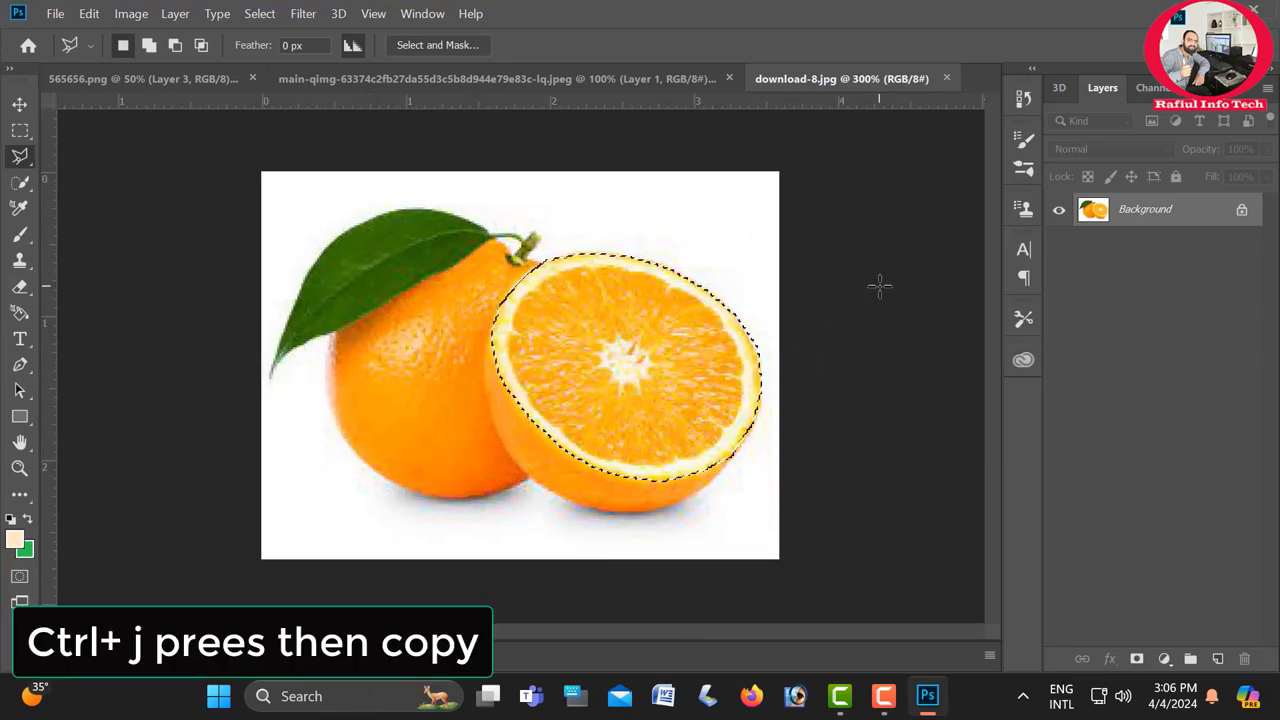
key(ctrl+j)
key(ctrl+minus)
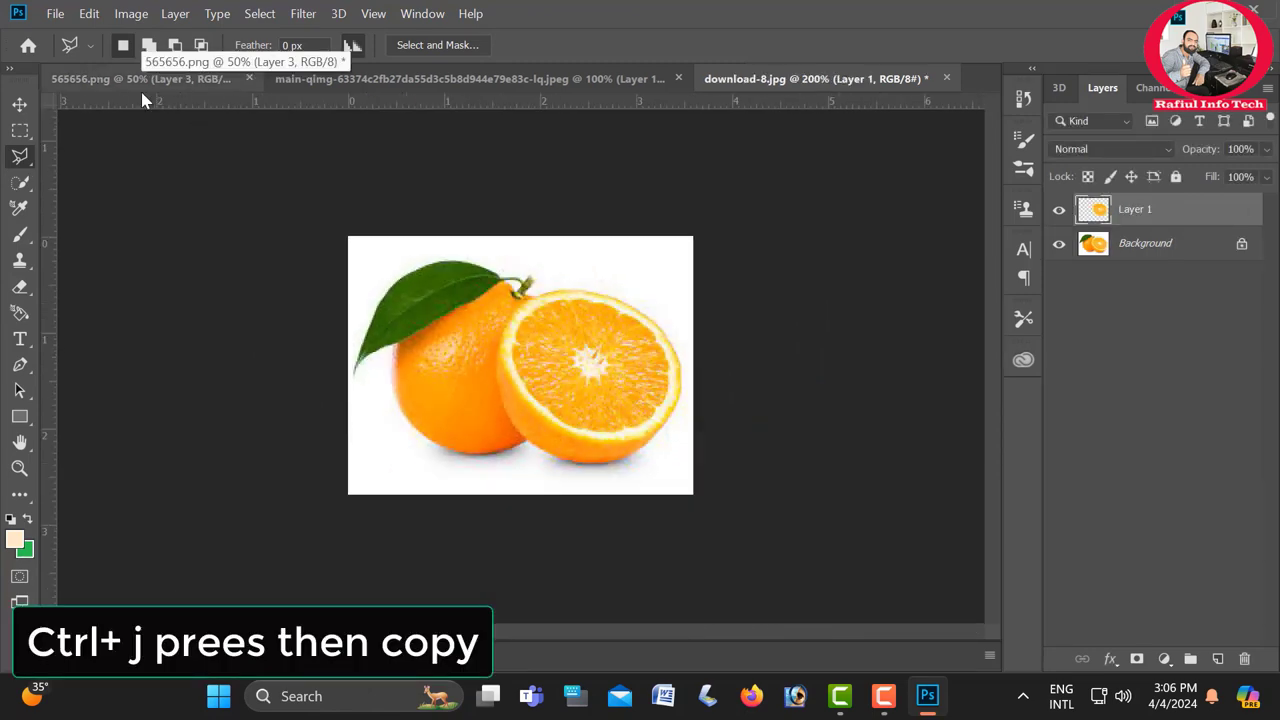
key(v)
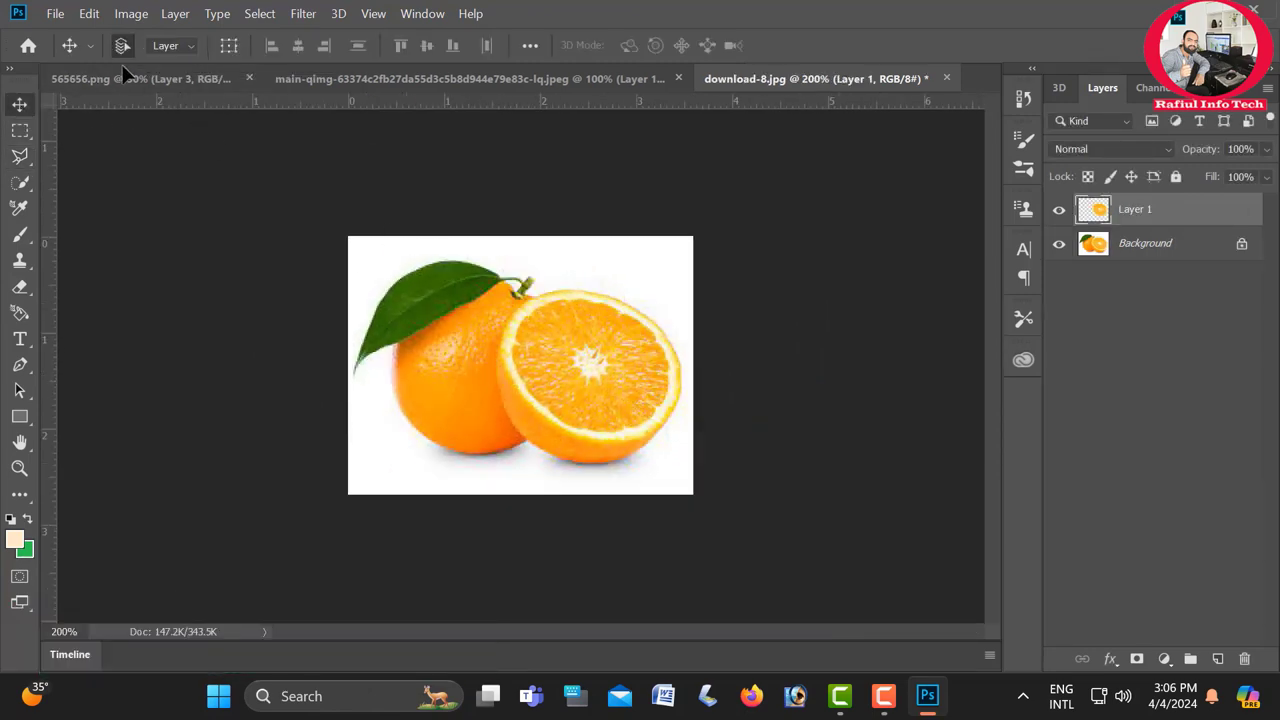
mouse_move(126, 75)
mouse_down()
mouse_move(506, 304)
mouse_move(528, 345)
mouse_up()
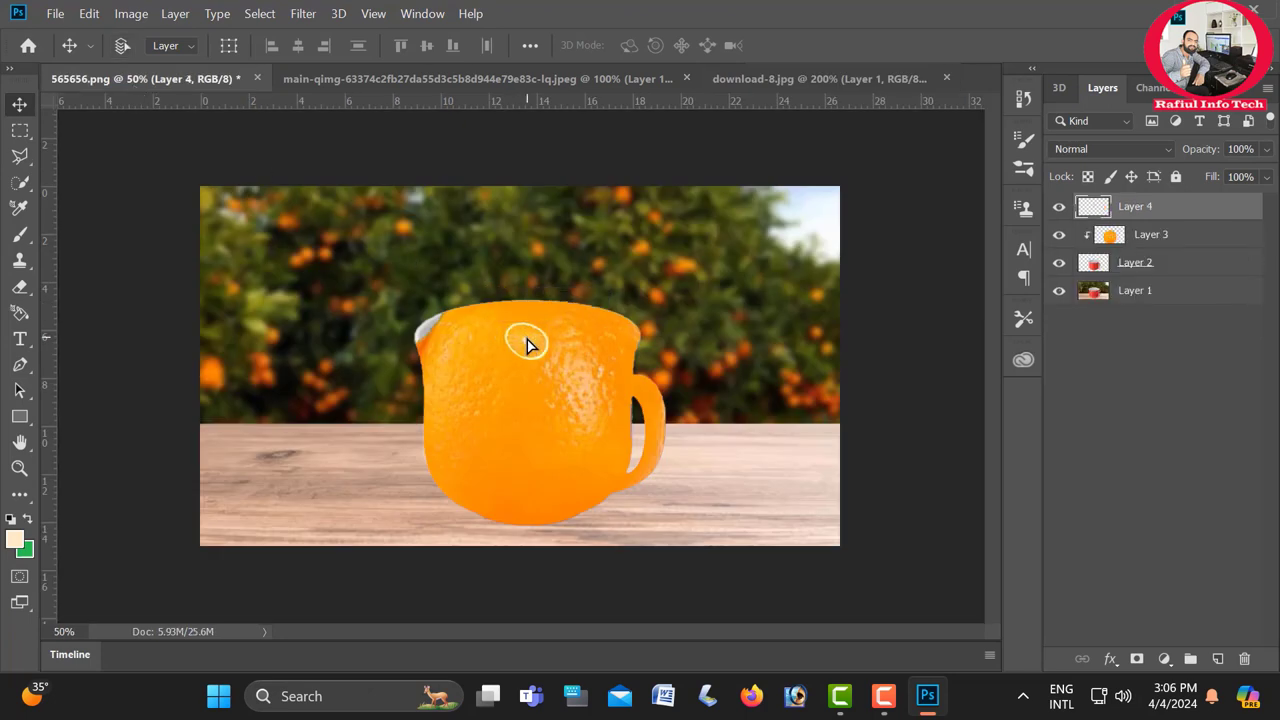
Scale up, squash and tilt the orange slice onto the cup's rim, about 461.67% wide
key(ctrl+plus)
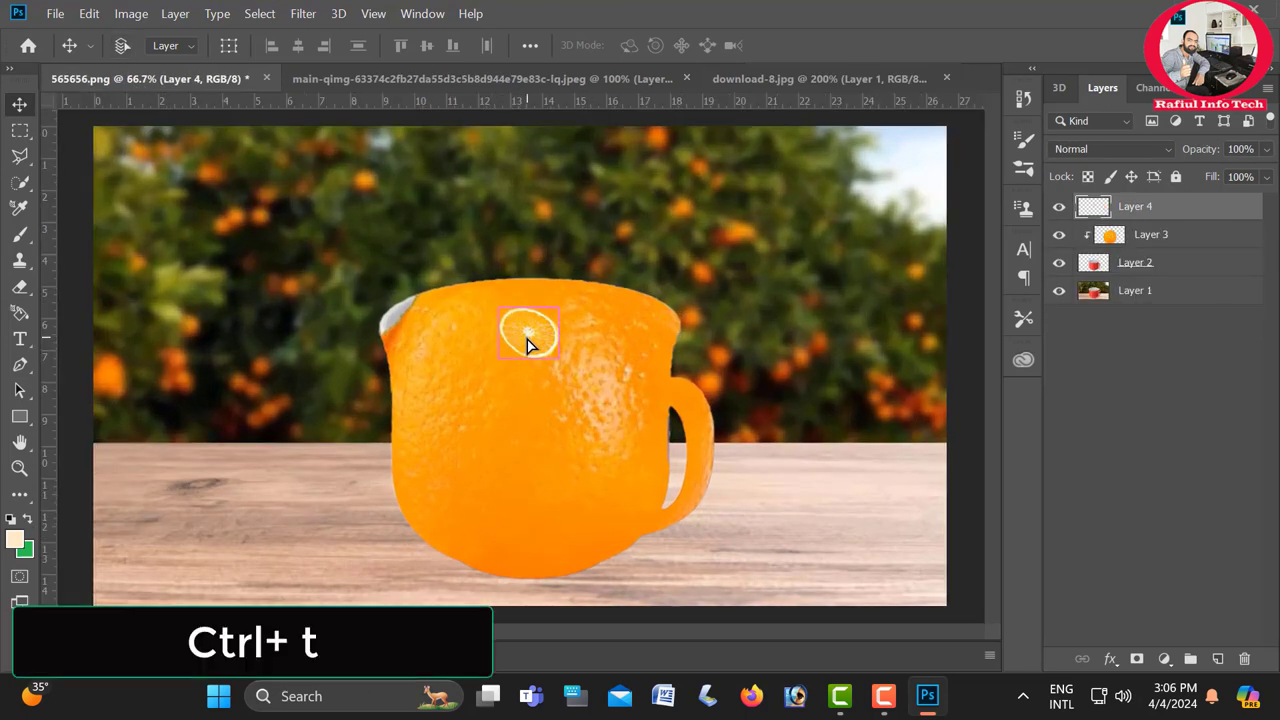
key(ctrl+t)
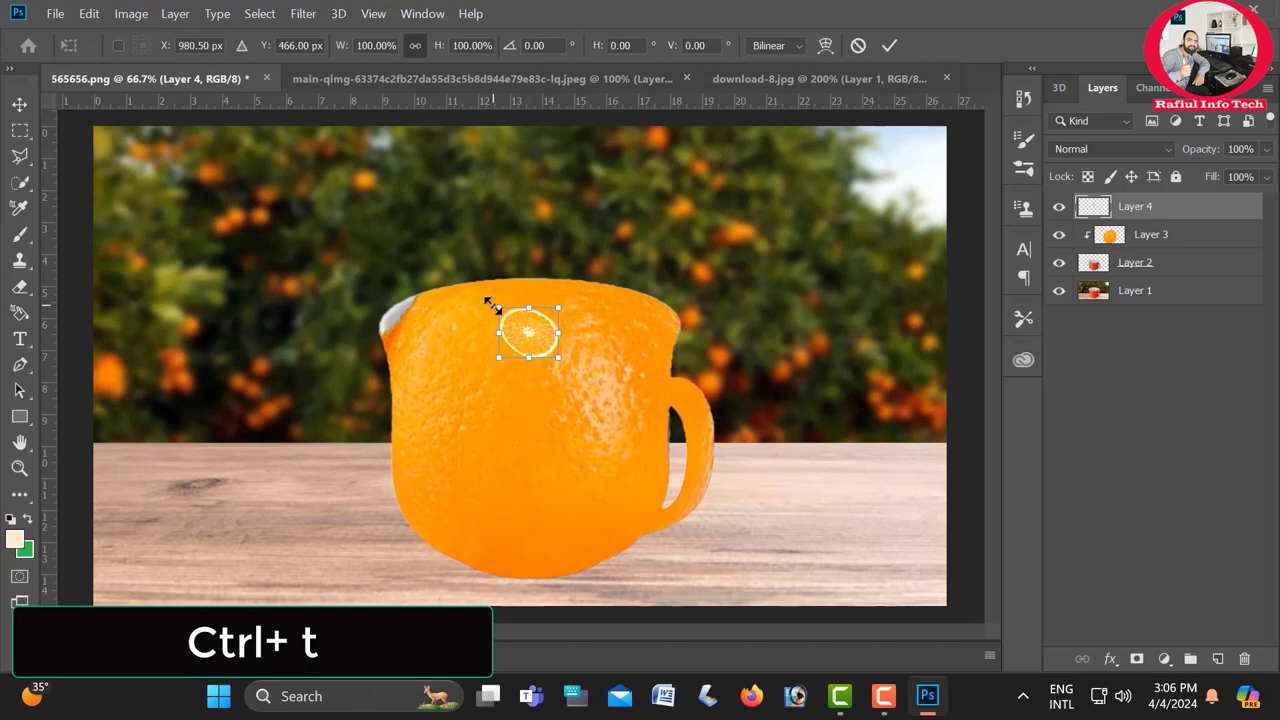
drag(500, 308, 418, 241)
mouse_move(557, 357)
mouse_down()
mouse_move(643, 374)
mouse_move(598, 226)
mouse_move(627, 224)
mouse_up()
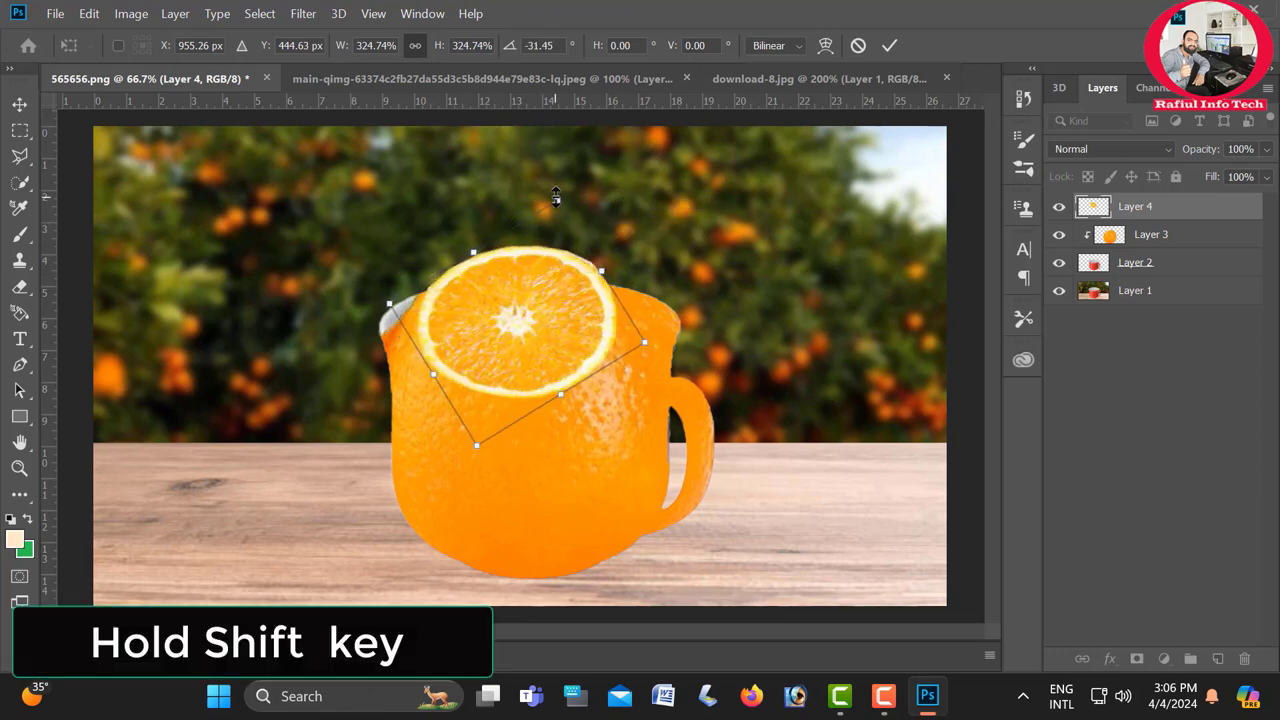
drag(557, 200, 571, 256)
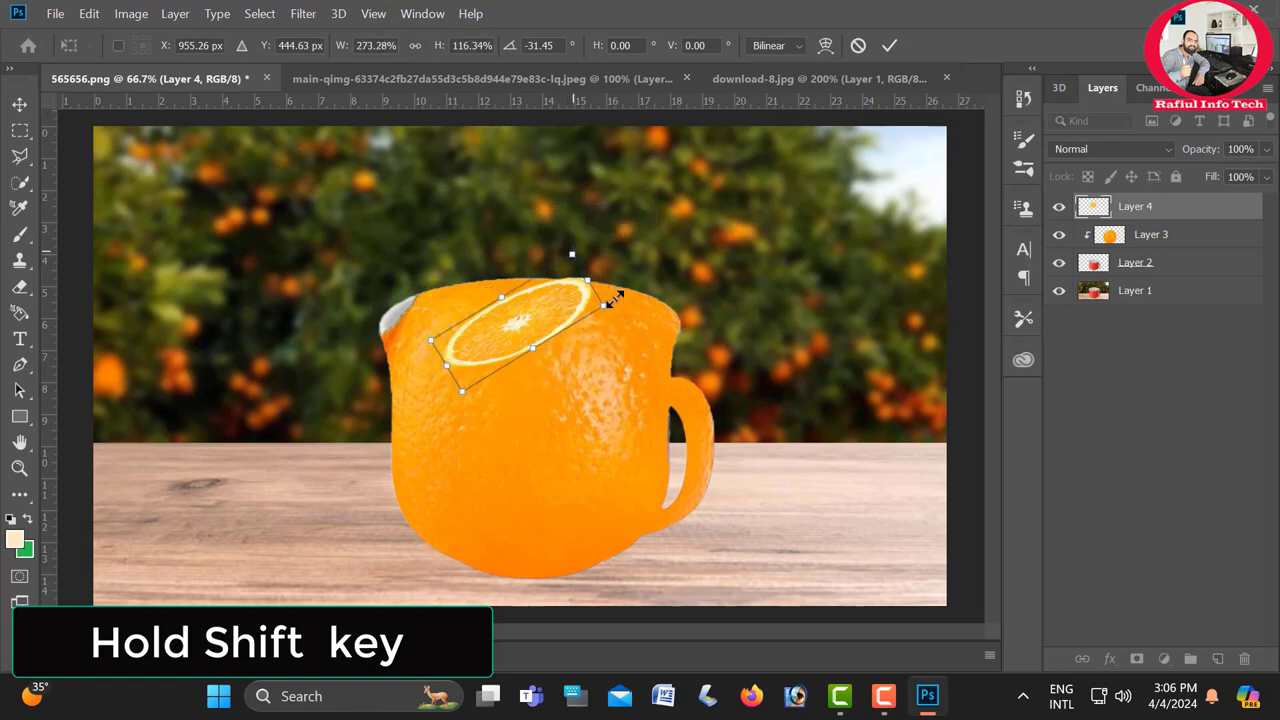
mouse_move(610, 298)
mouse_down()
mouse_move(625, 355)
mouse_move(594, 374)
mouse_move(598, 362)
mouse_up()
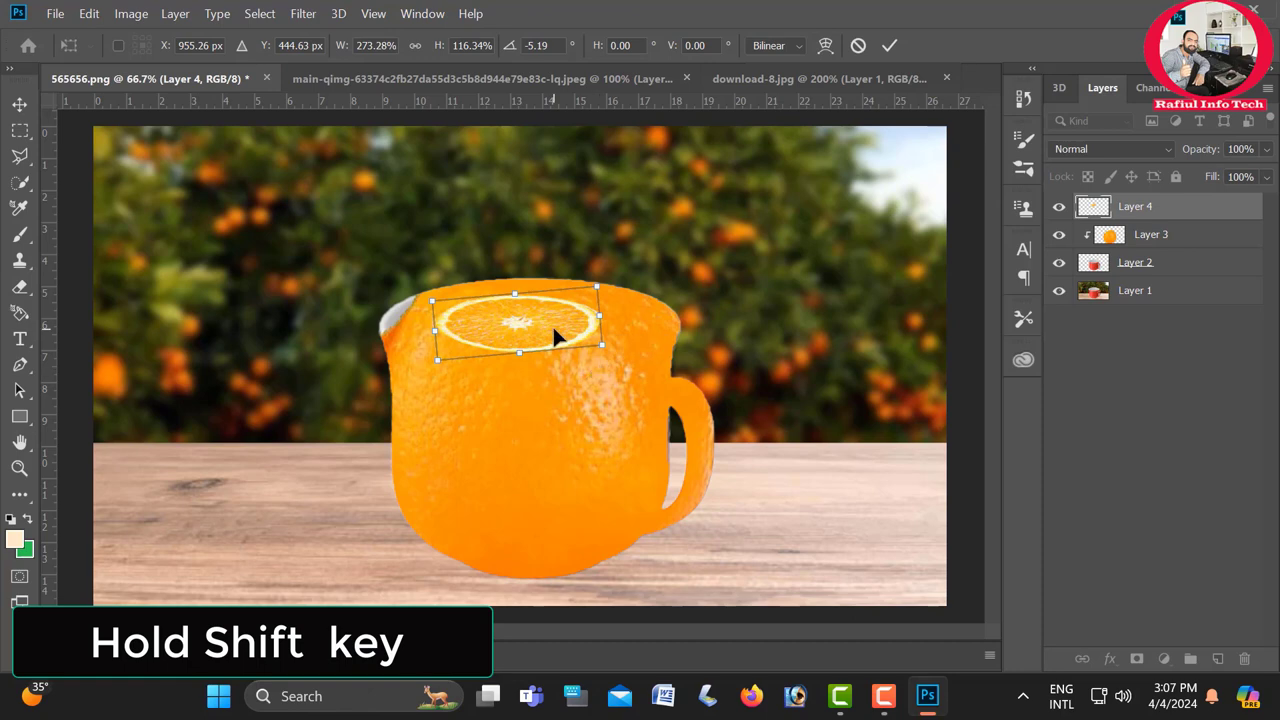
drag(552, 324, 502, 330)
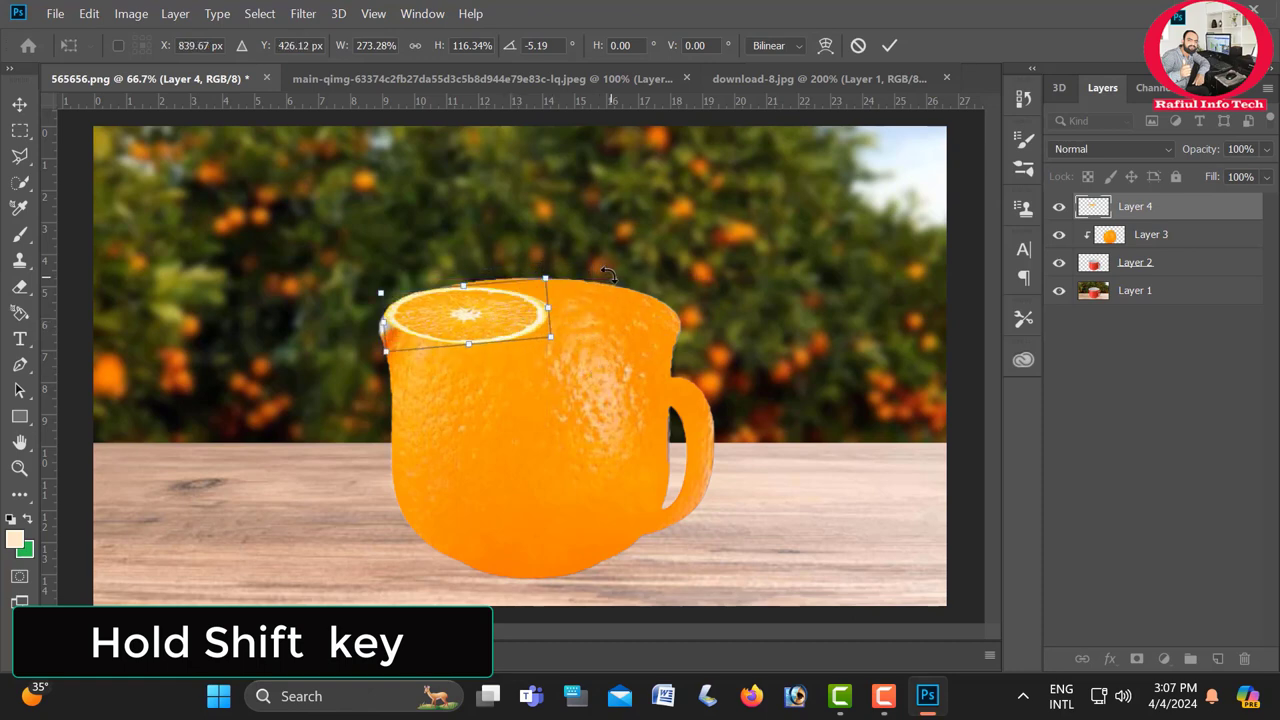
drag(615, 265, 627, 258)
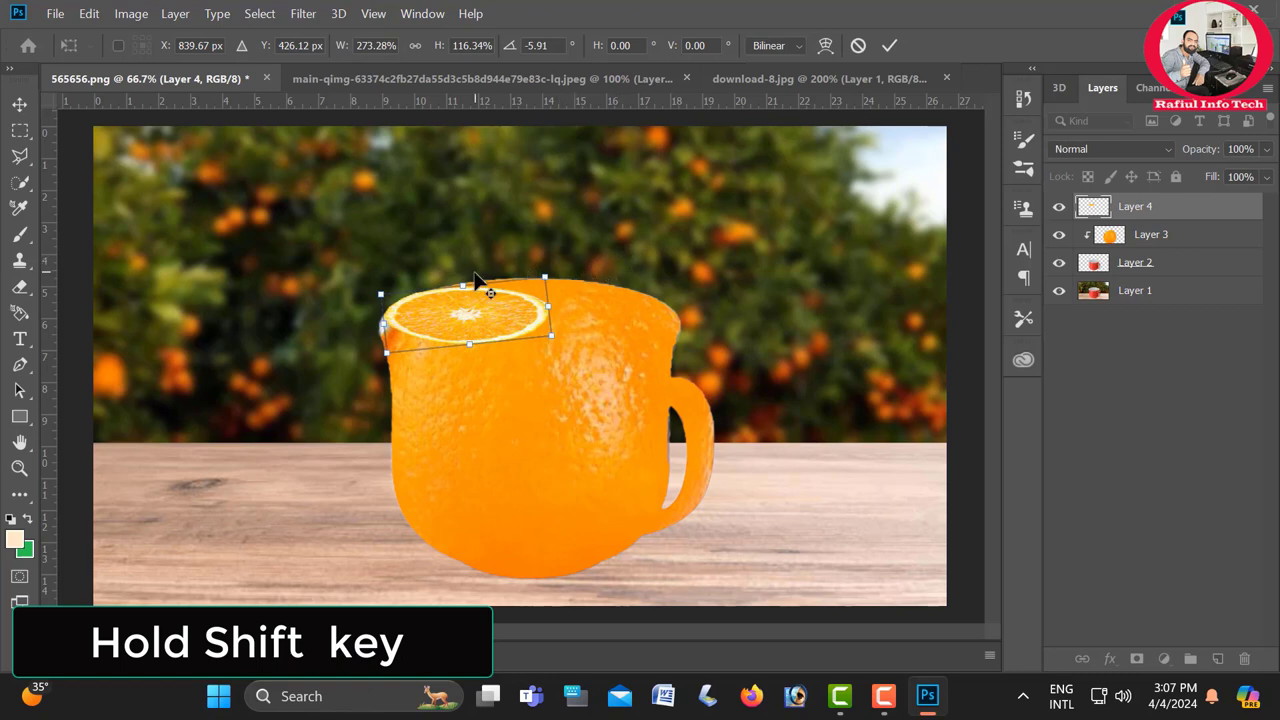
drag(474, 273, 481, 293)
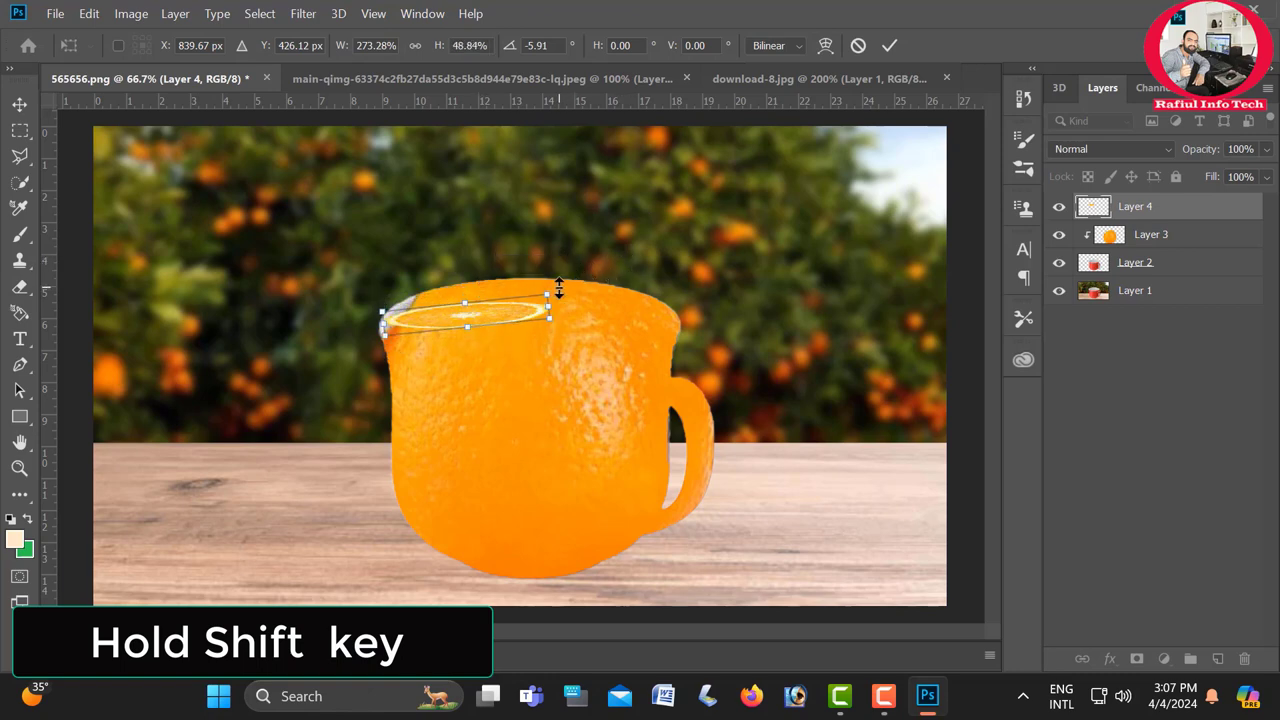
mouse_move(558, 288)
mouse_down()
mouse_move(684, 283)
mouse_move(698, 296)
mouse_move(664, 318)
mouse_up()
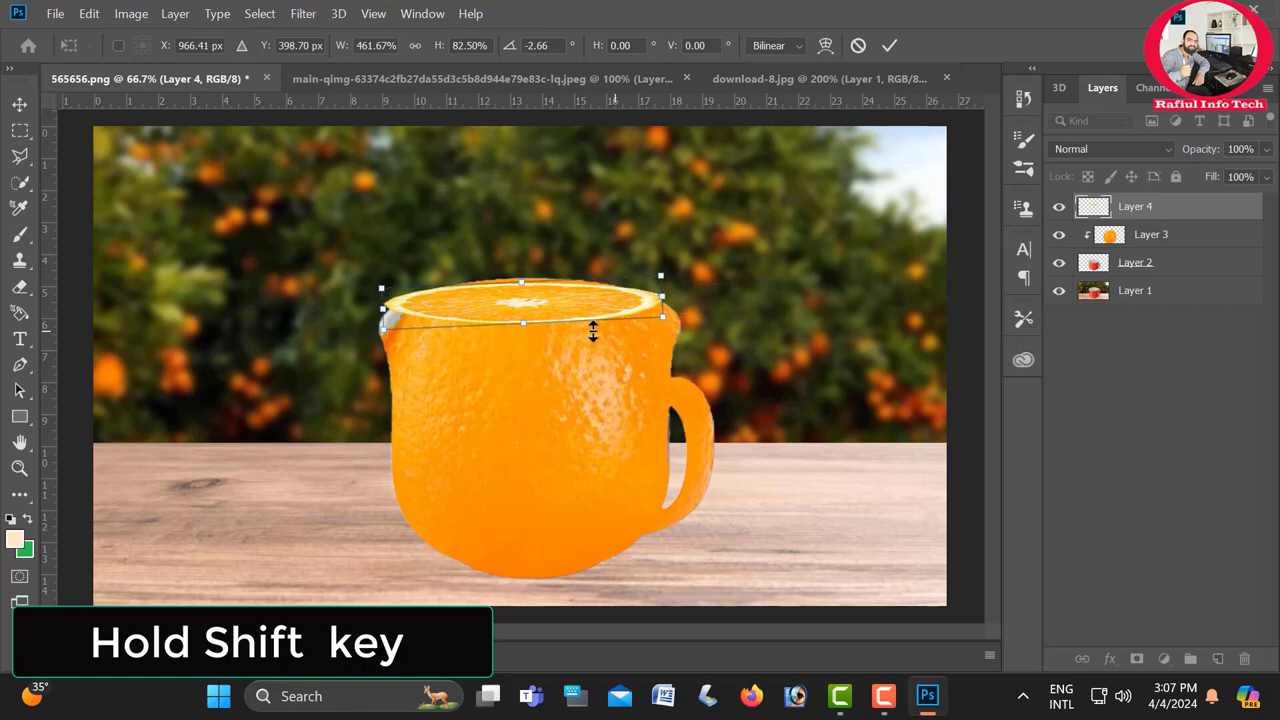
Distort the slice's corners and sides so it skews snugly onto the cup rim, then commit
right_click(577, 294)
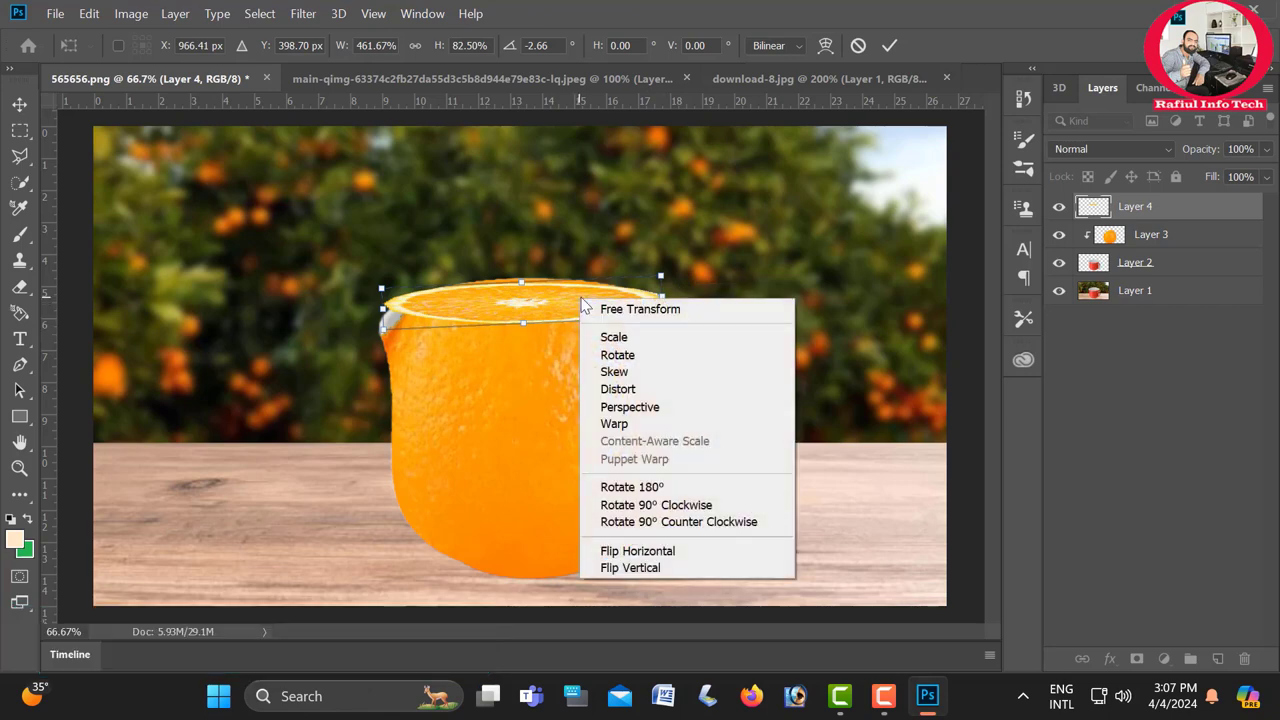
click(637, 392)
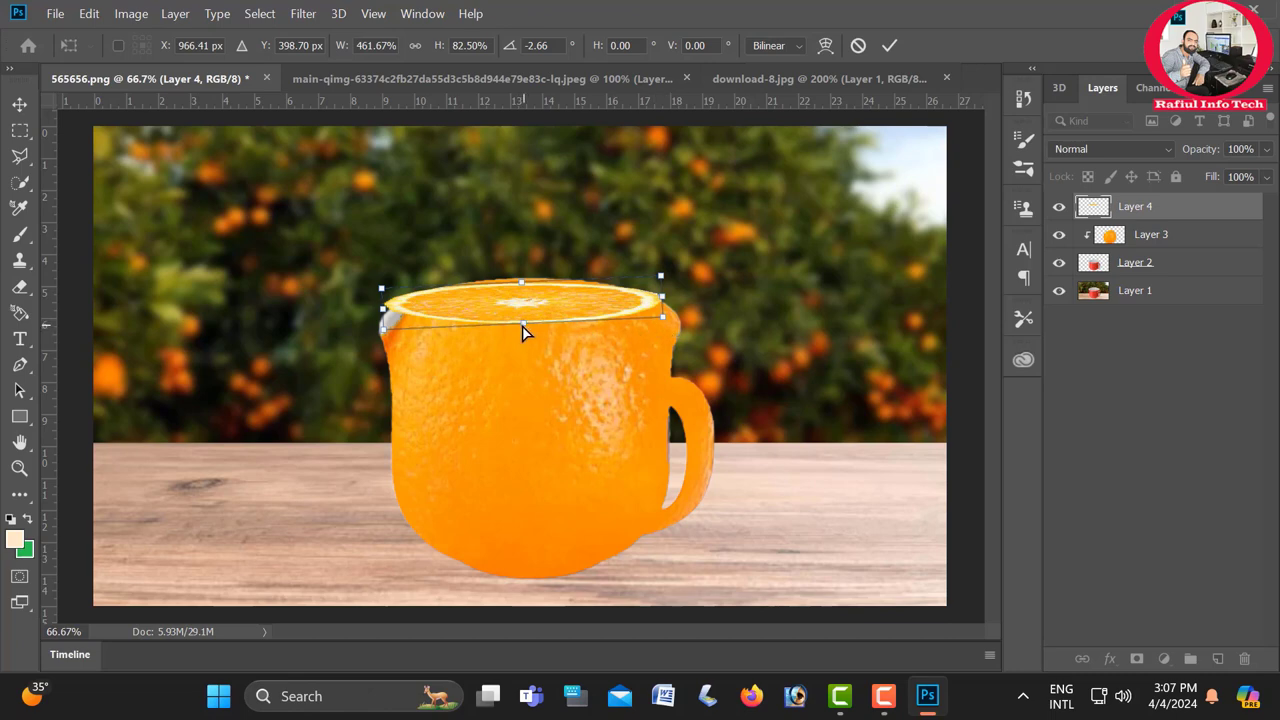
drag(523, 331, 530, 358)
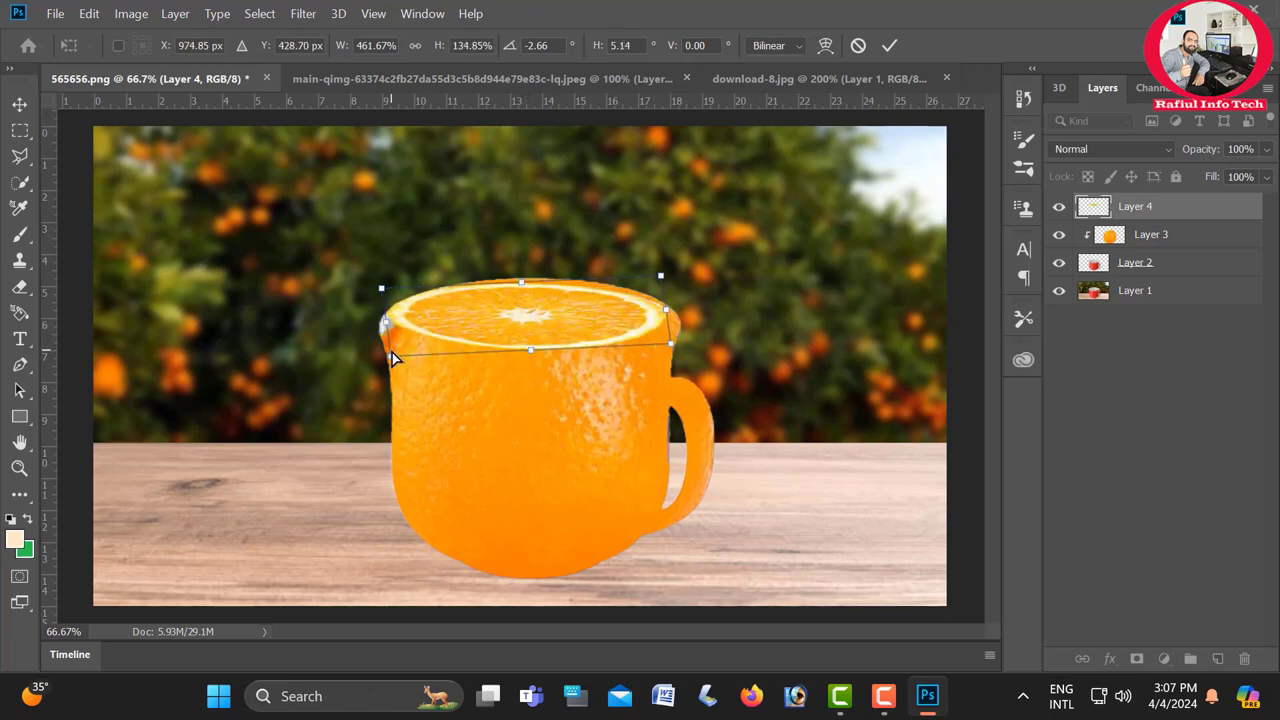
drag(388, 360, 376, 378)
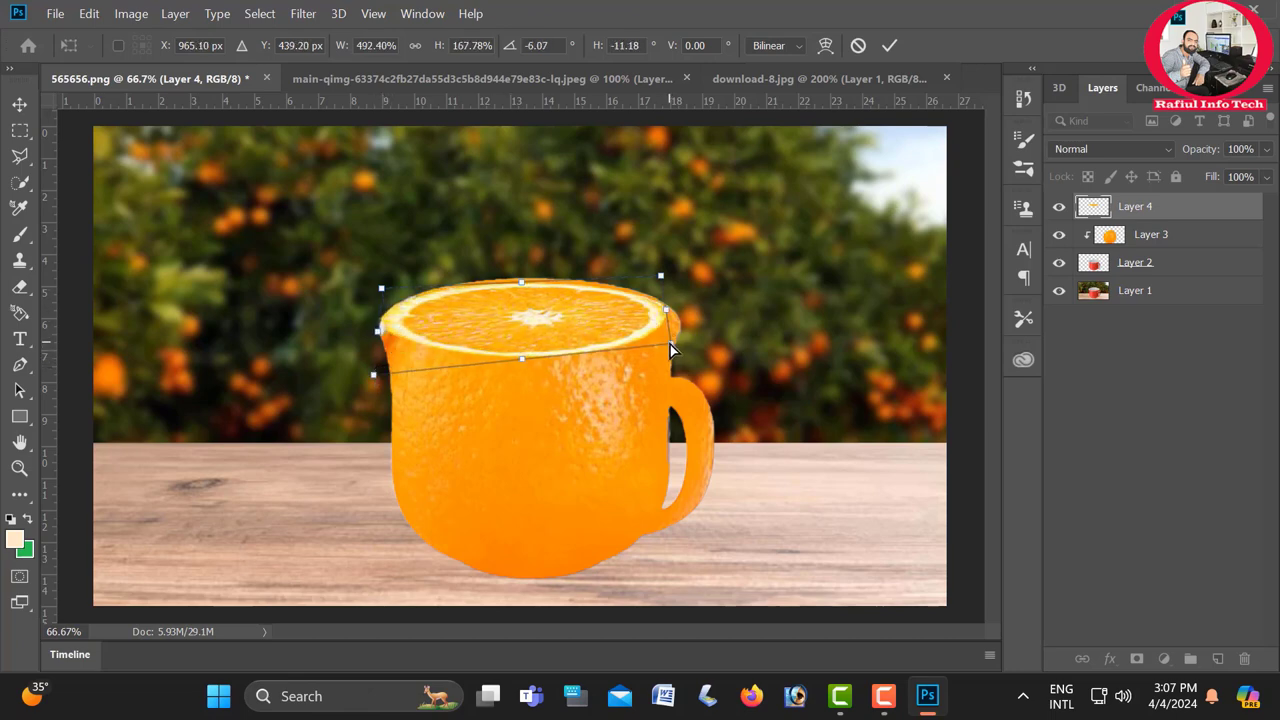
drag(670, 346, 688, 364)
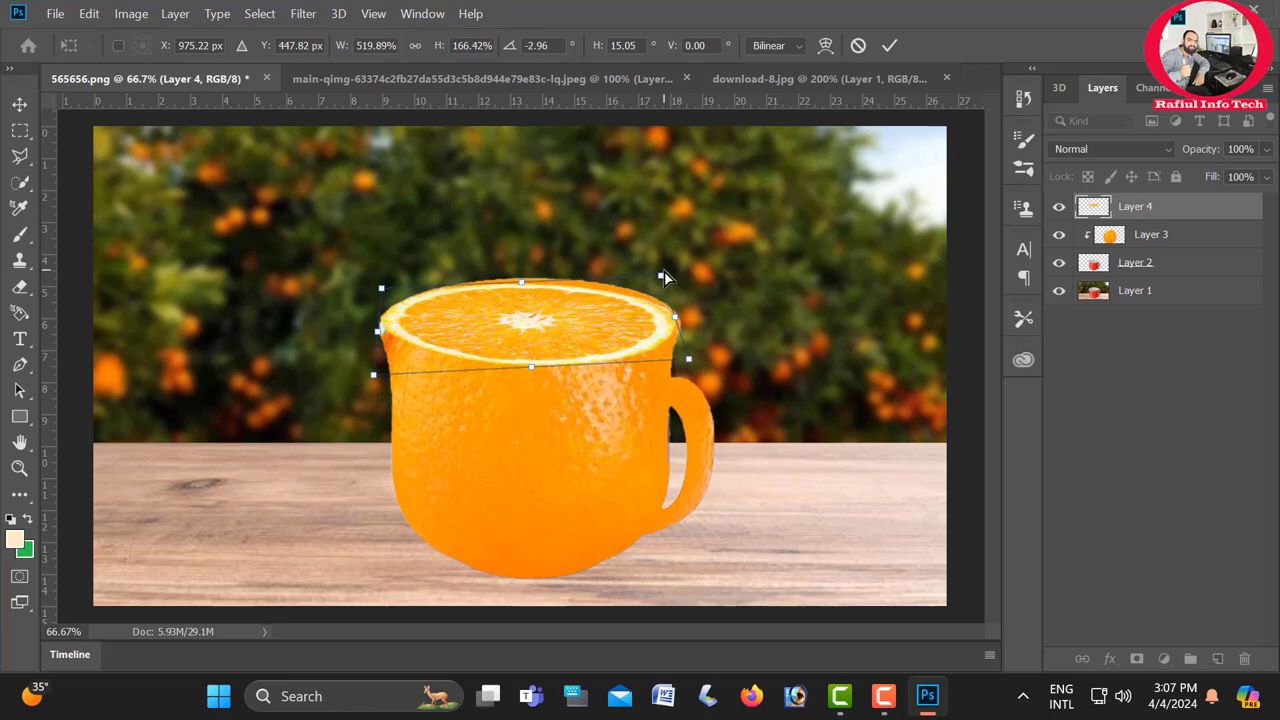
drag(660, 273, 660, 266)
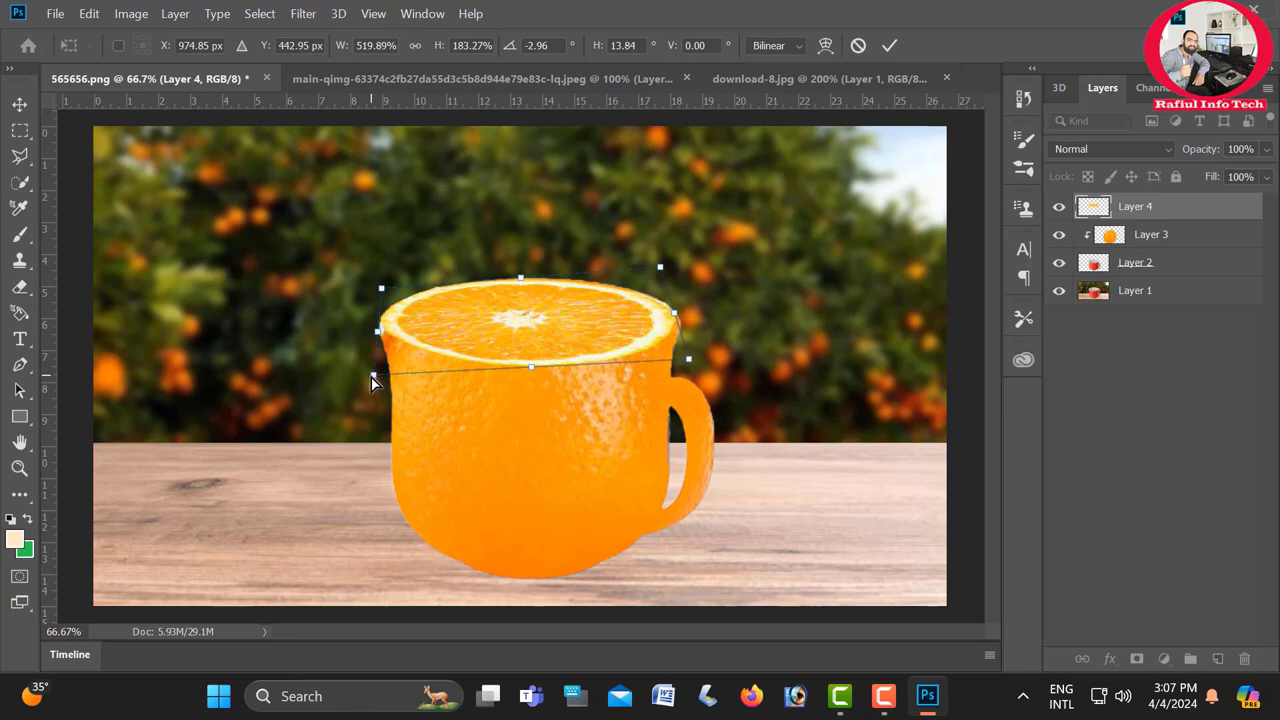
drag(372, 379, 366, 378)
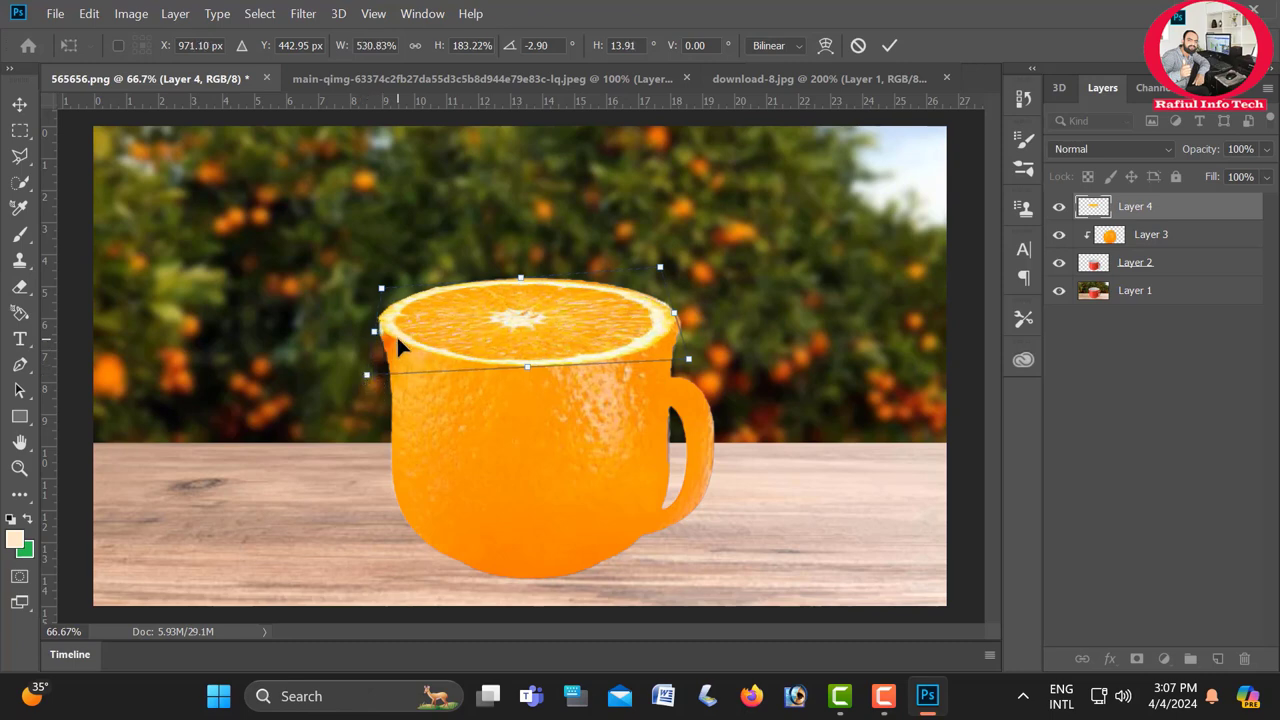
drag(375, 340, 376, 342)
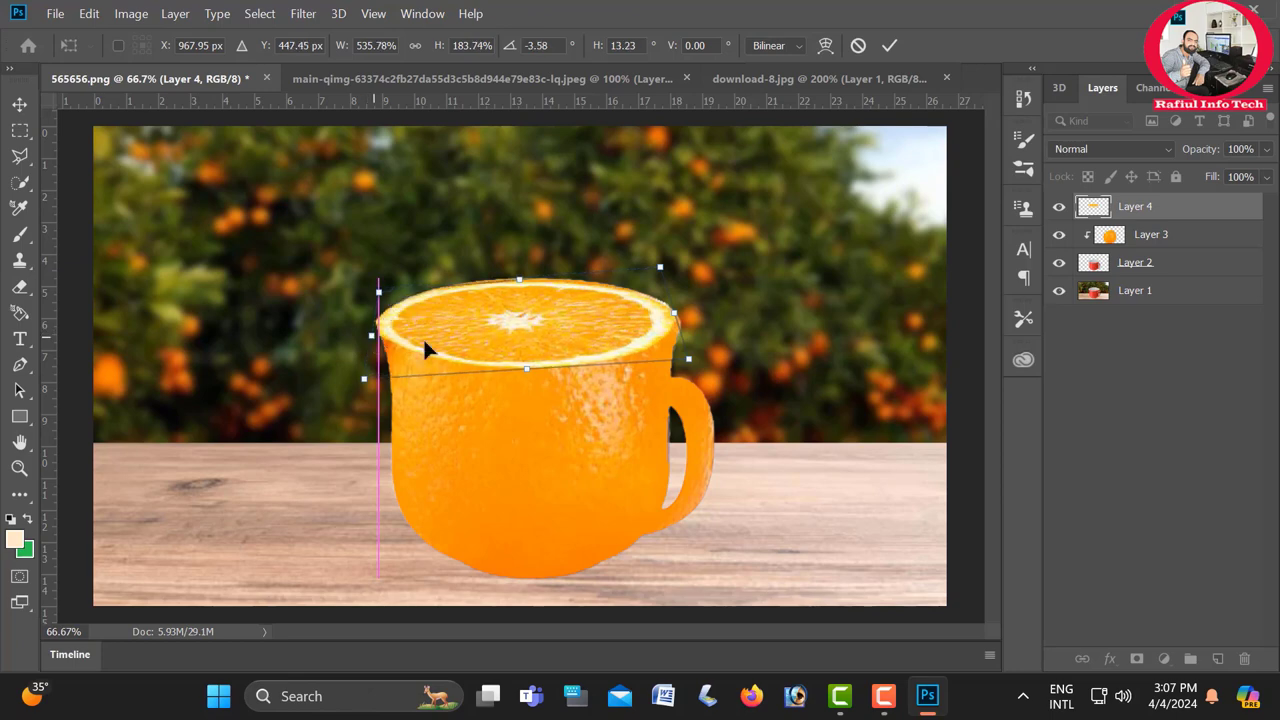
drag(678, 316, 678, 322)
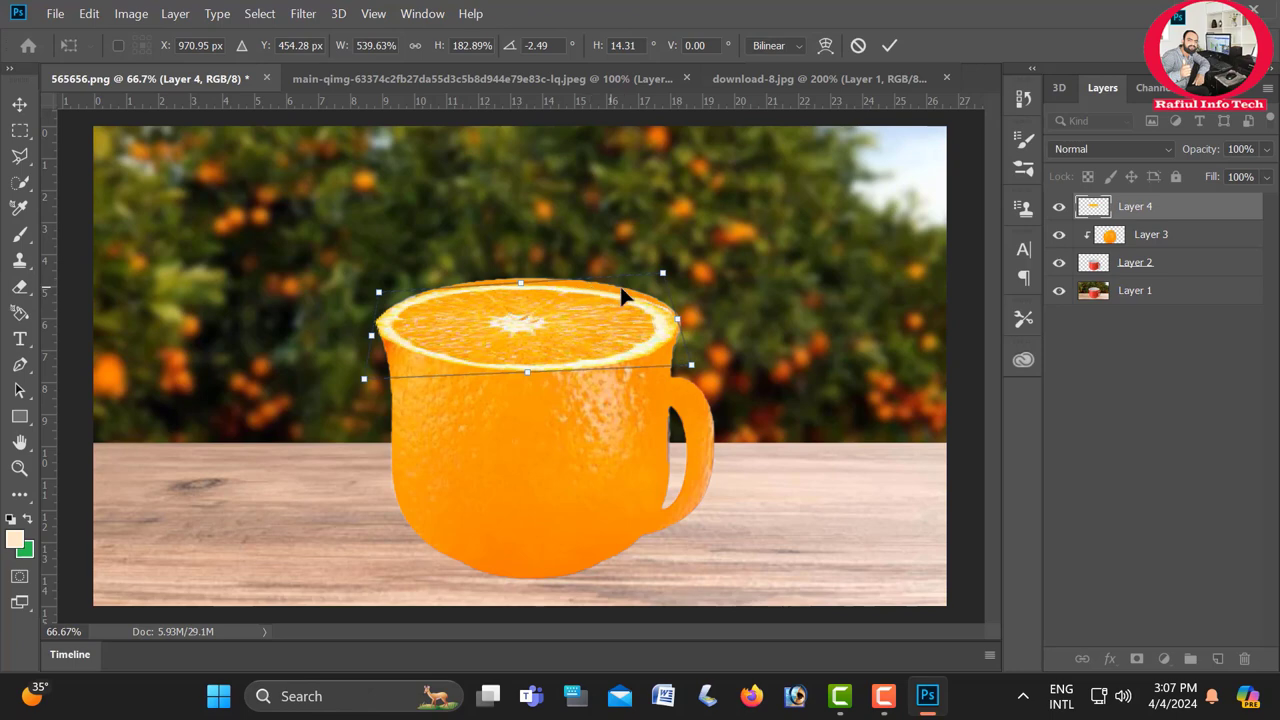
drag(524, 287, 531, 286)
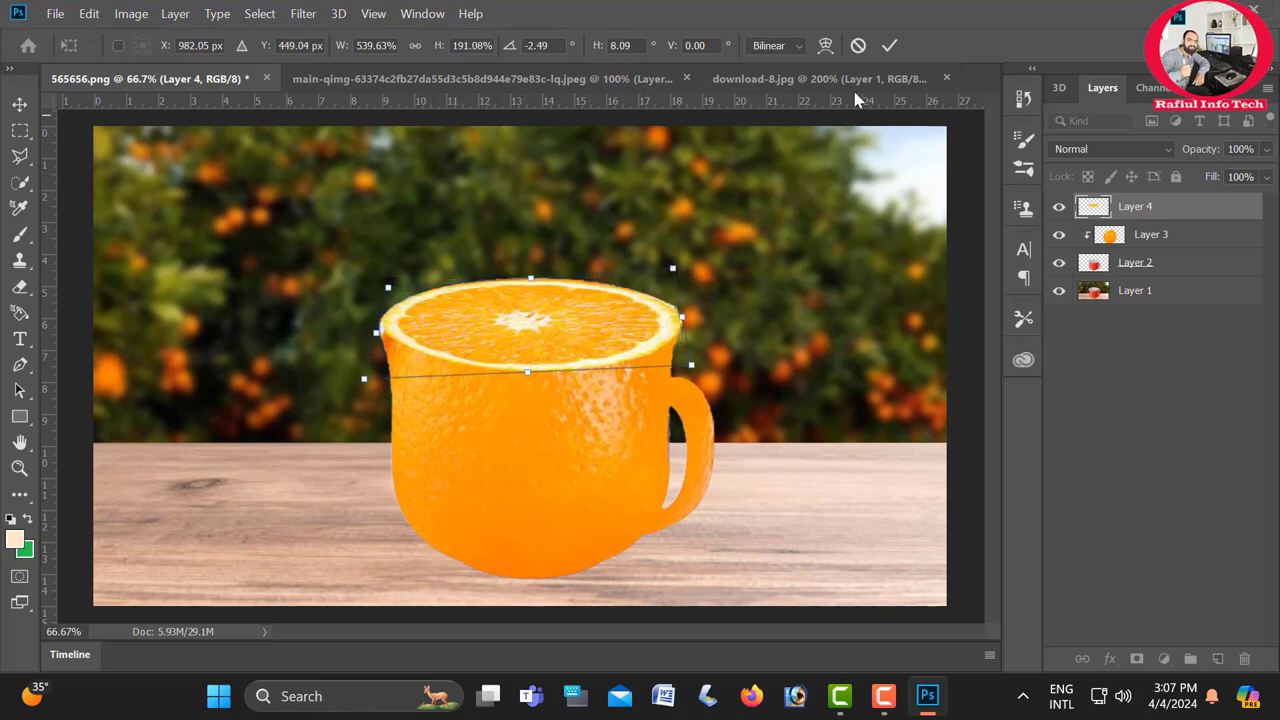
click(887, 47)
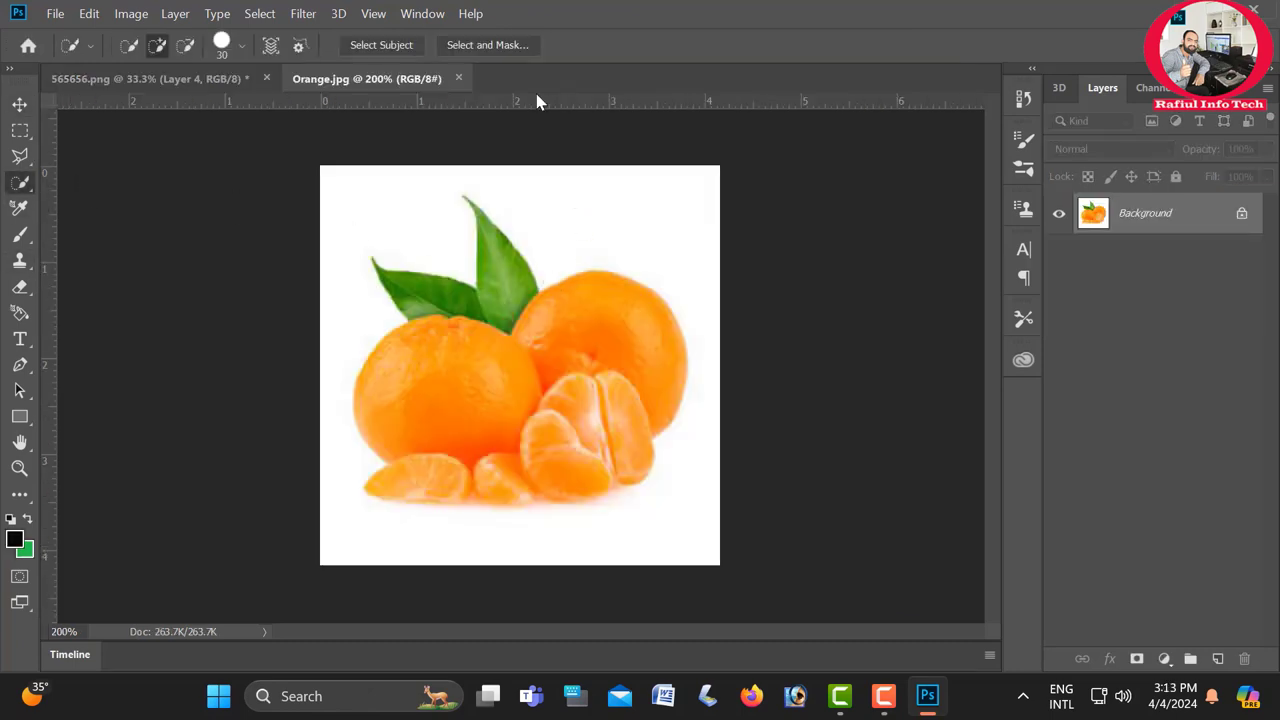
Select the tangerines from Orange.jpg, copy them to a layer, and drag them beside the cup
click(390, 47)
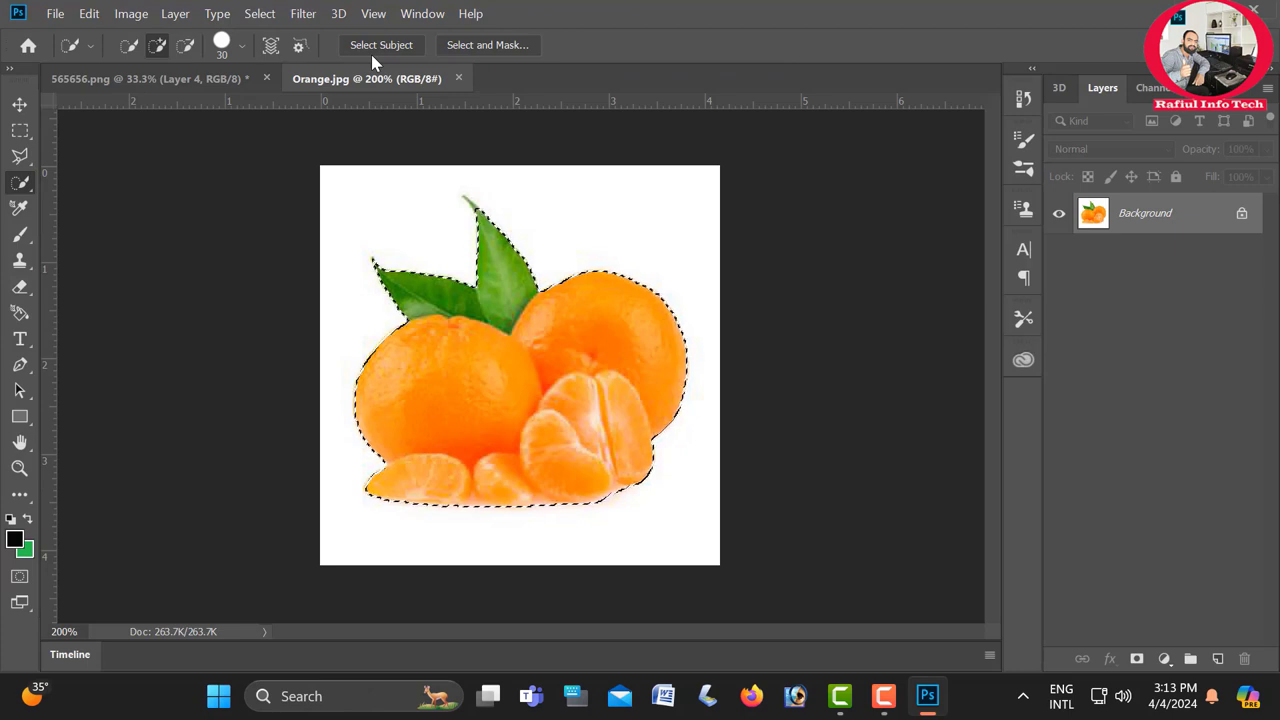
key(ctrl+j)
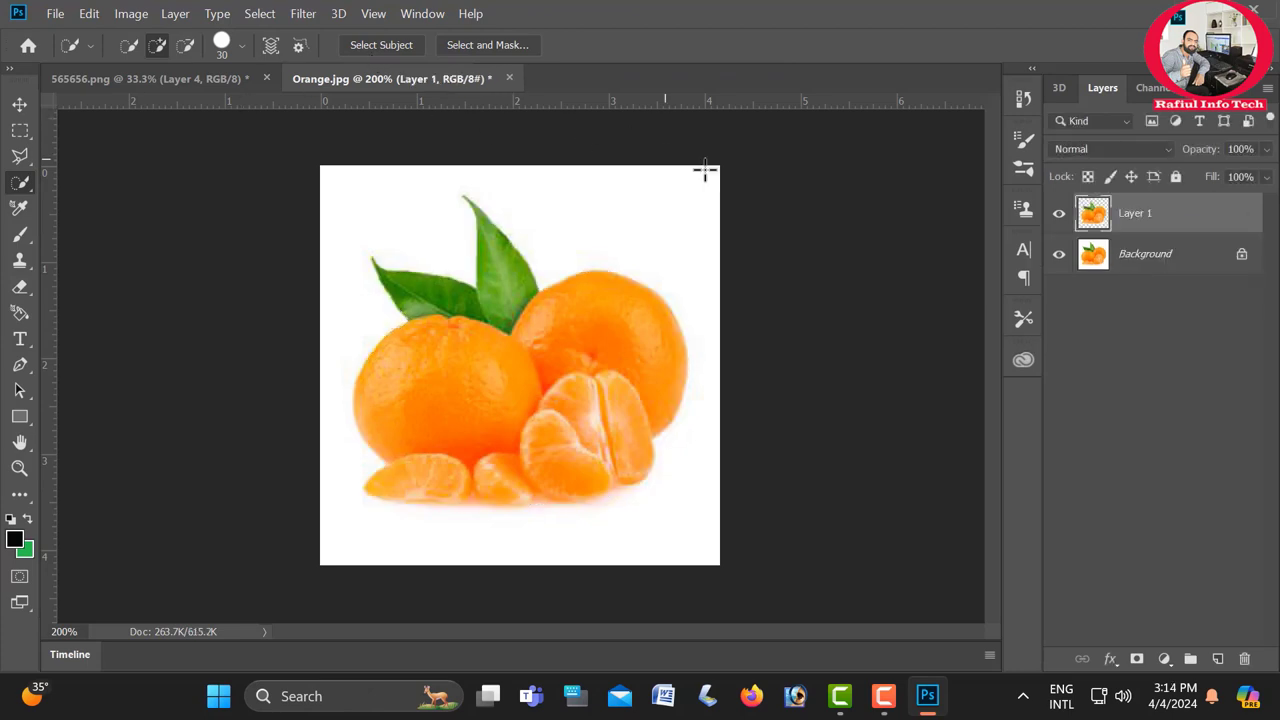
click(19, 104)
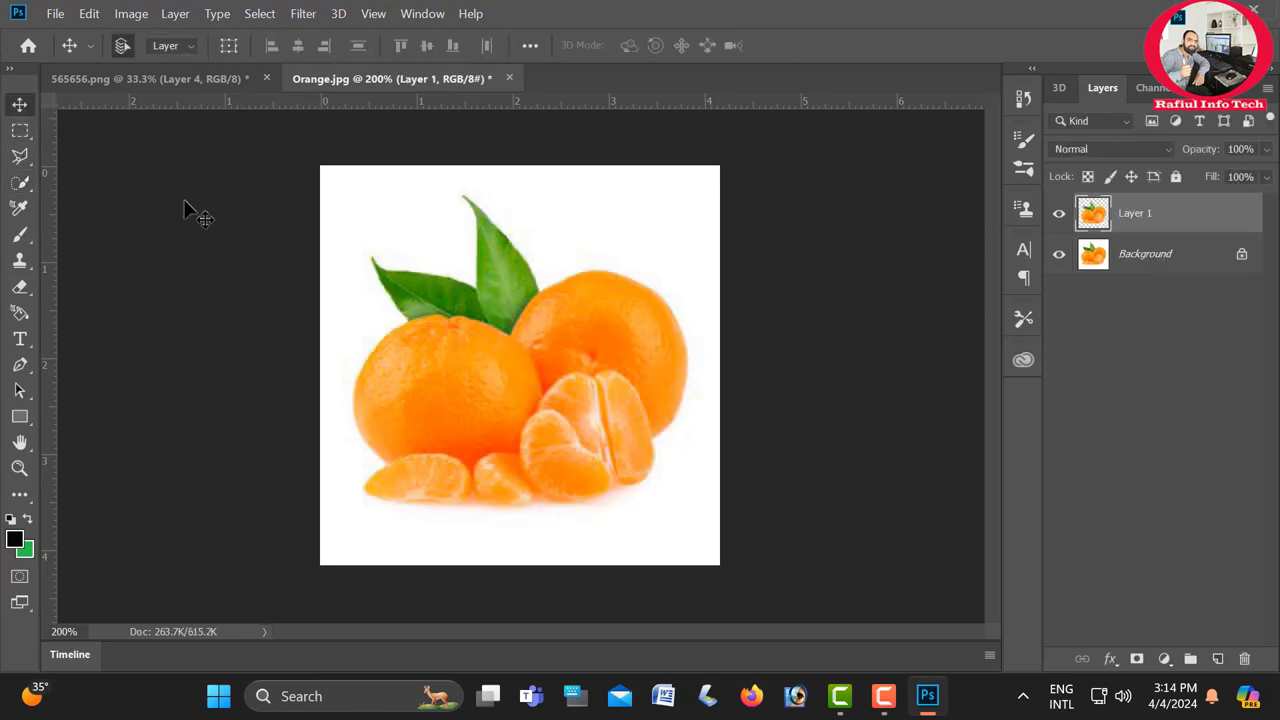
mouse_move(493, 339)
mouse_down()
mouse_move(129, 82)
mouse_move(432, 438)
mouse_up()
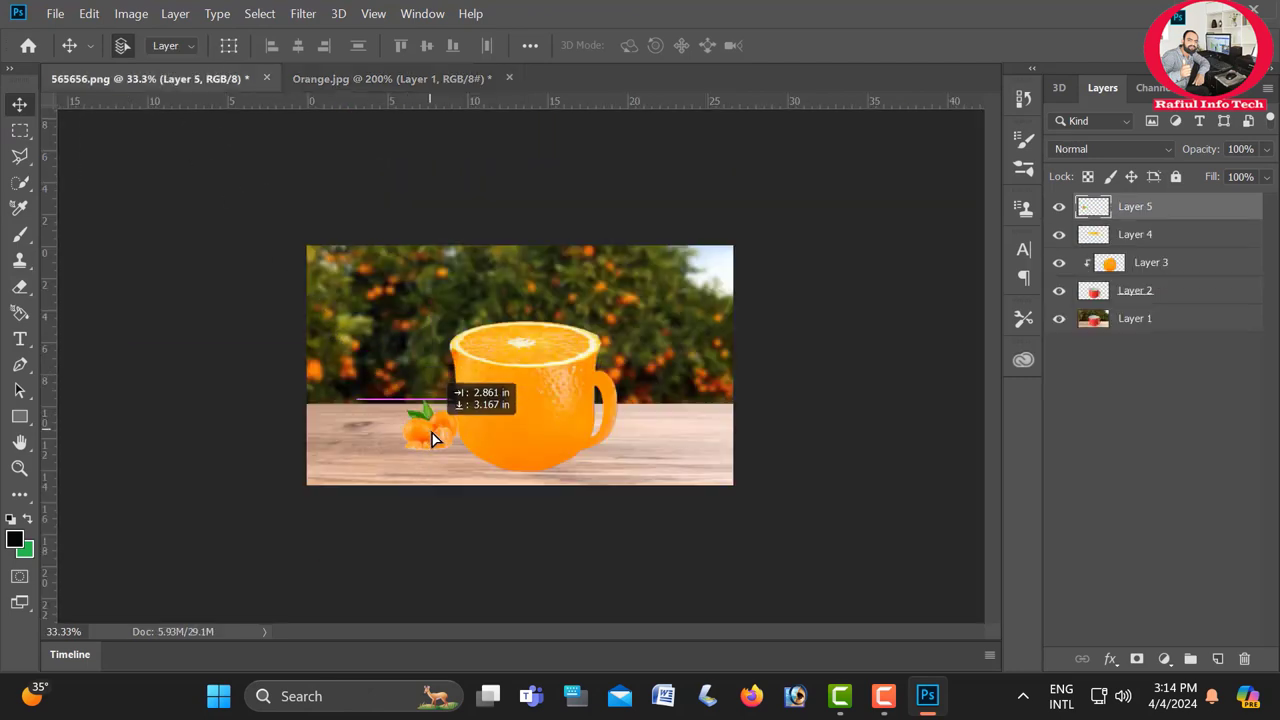
drag(432, 438, 444, 449)
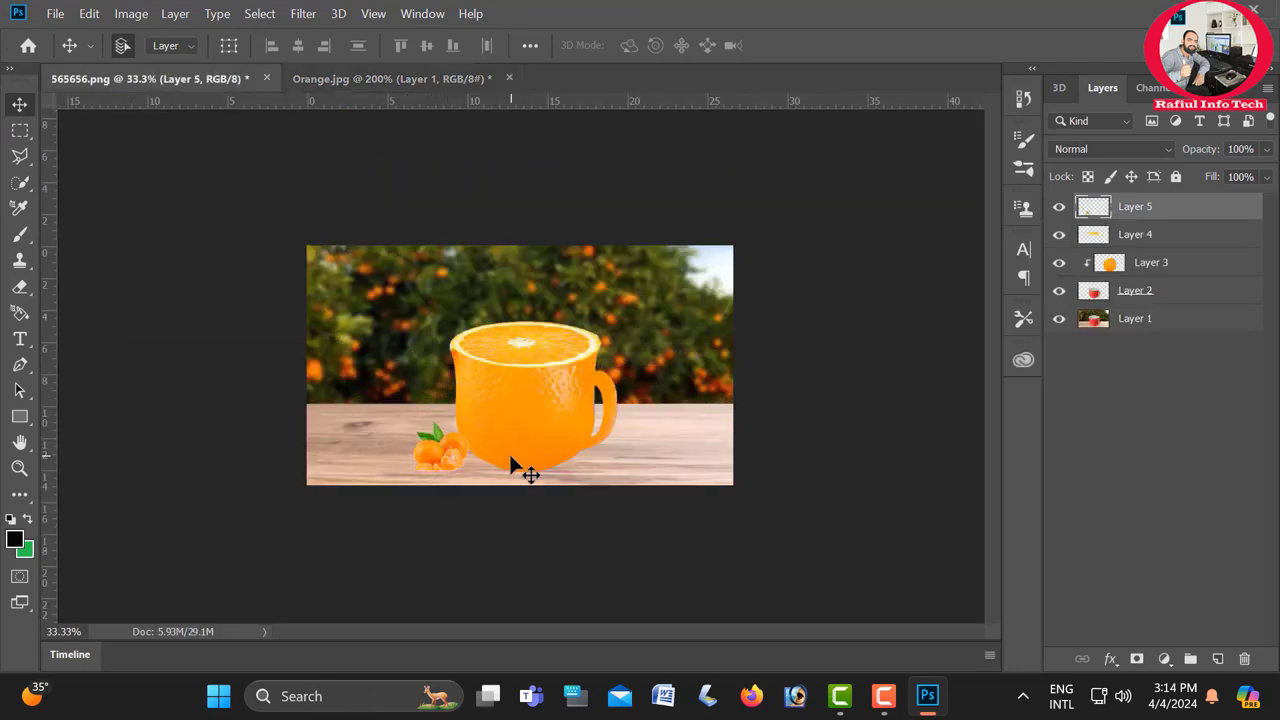
Enlarge the tangerines to about 165.66% and shift them left beside the cup
key(ctrl+t)
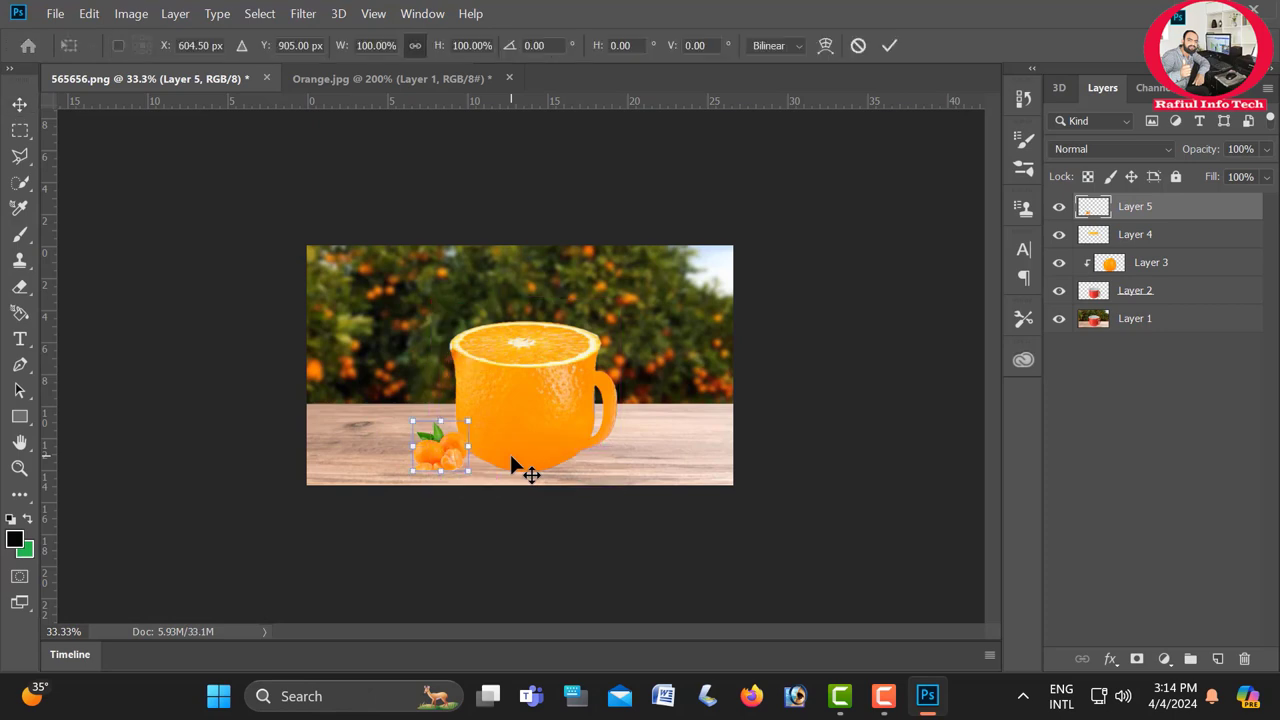
drag(413, 421, 366, 394)
drag(424, 449, 419, 450)
click(888, 47)
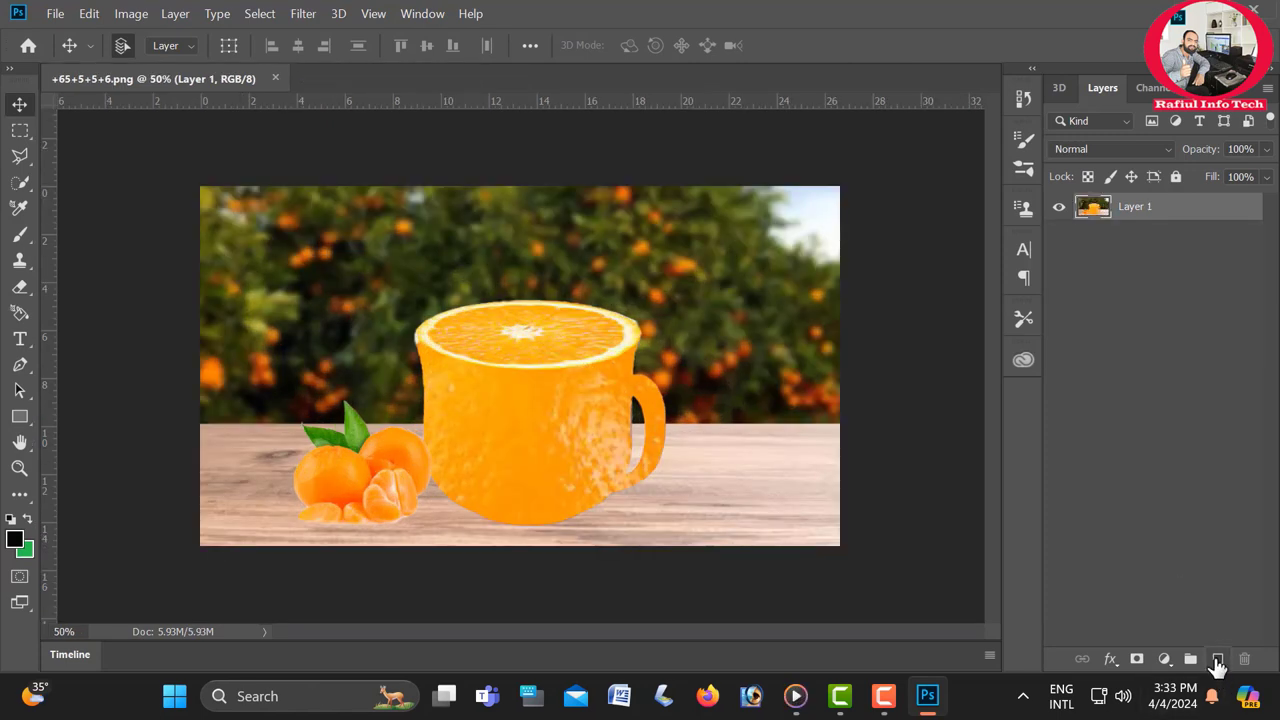
On a new layer, paint one black dab with a large soft round brush at 100% opacity
click(1218, 659)
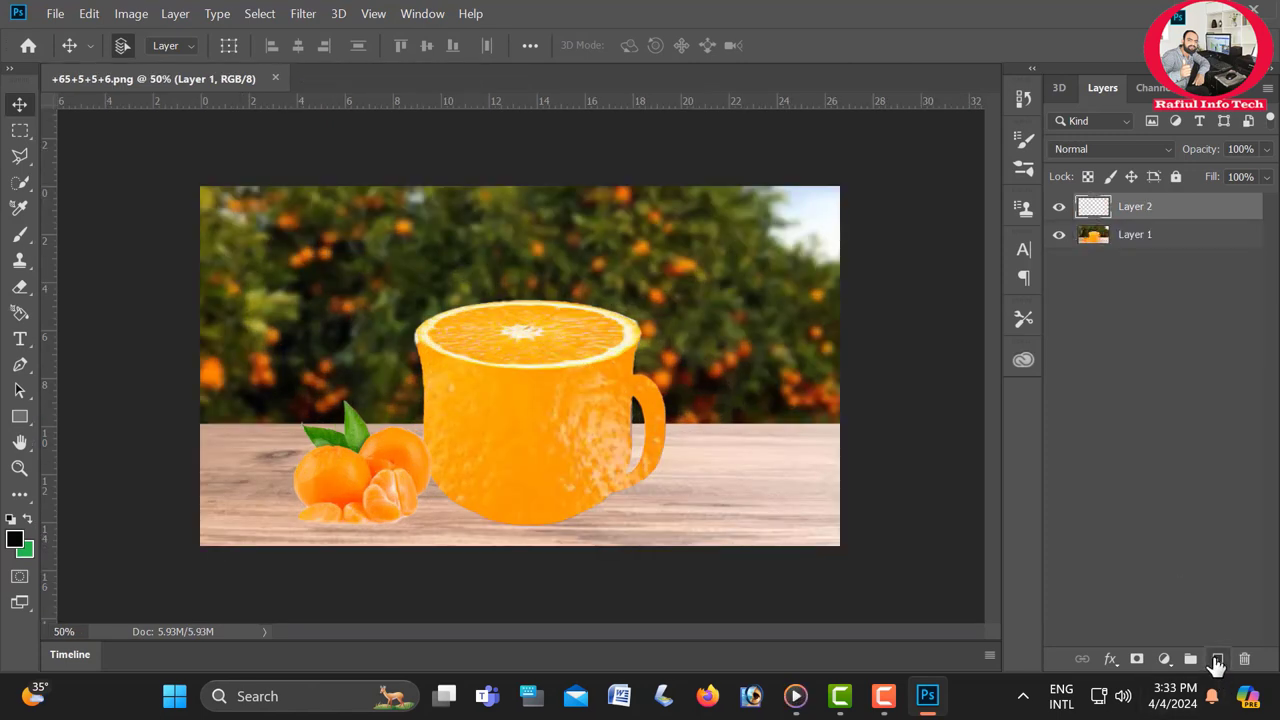
click(20, 238)
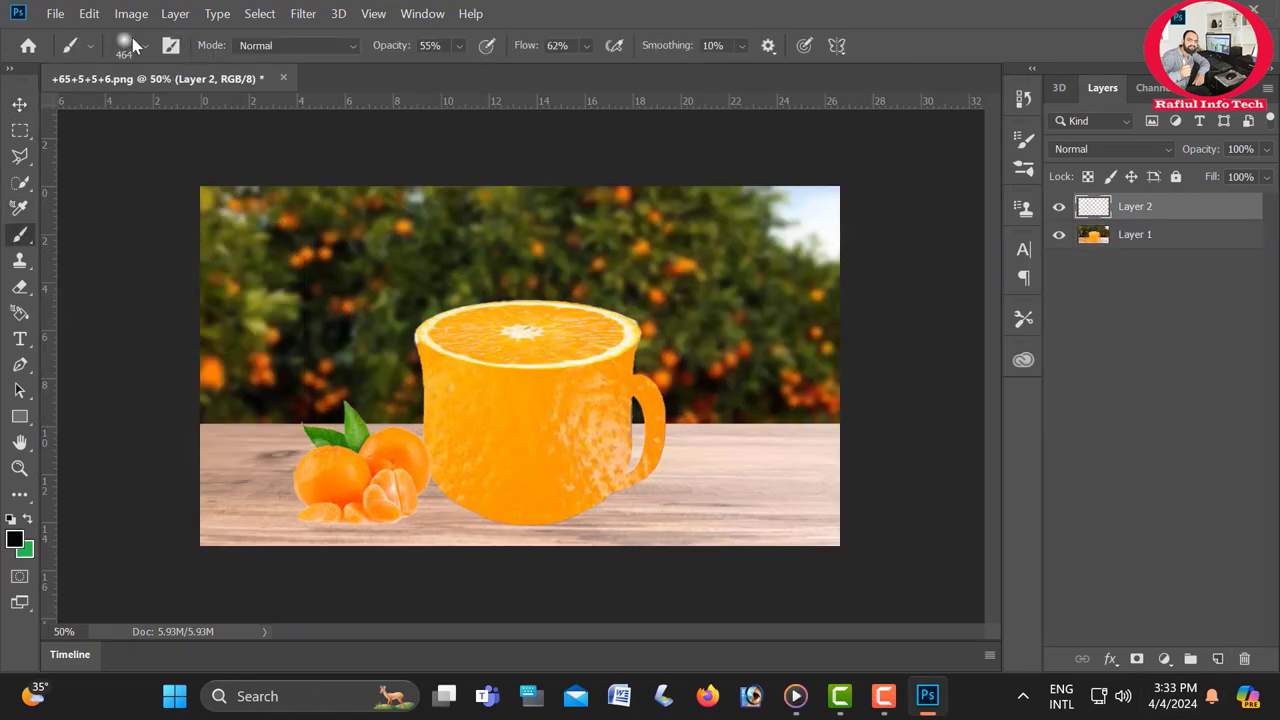
click(144, 45)
click(106, 197)
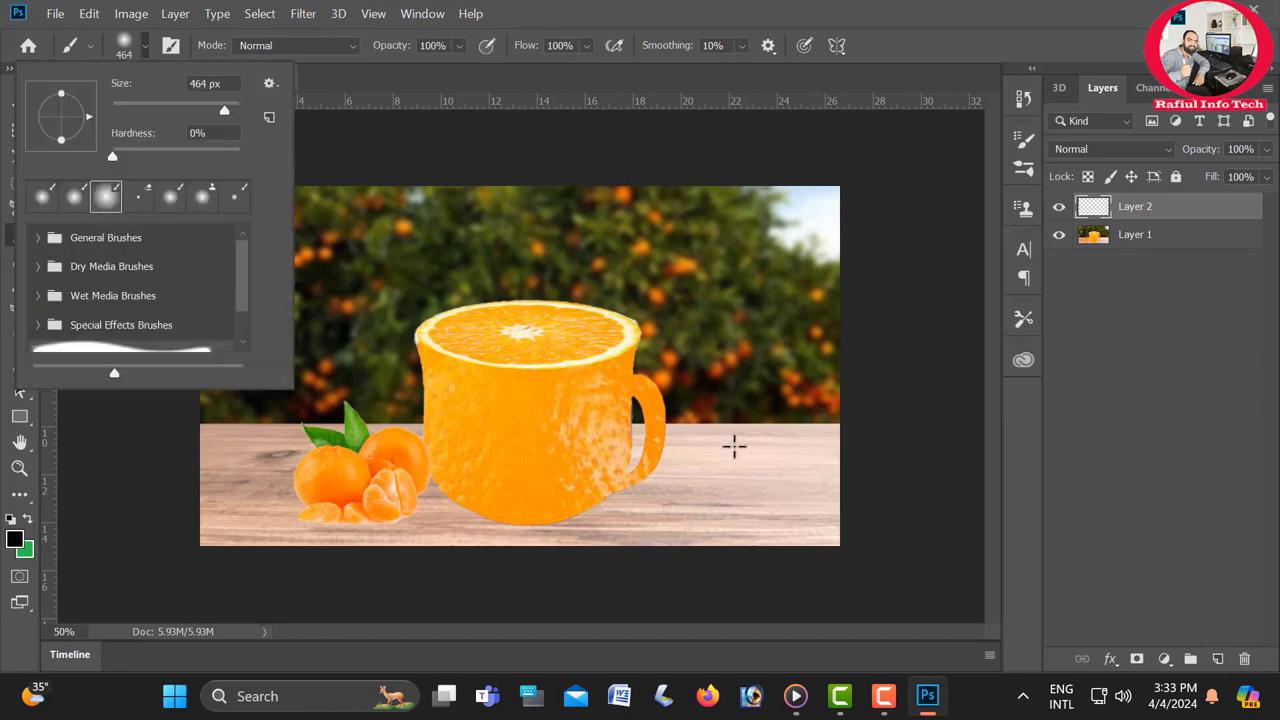
click(734, 447)
Transform the dab into a thin shadow under the cup, squashed to about 19% height
key(ctrl+t)
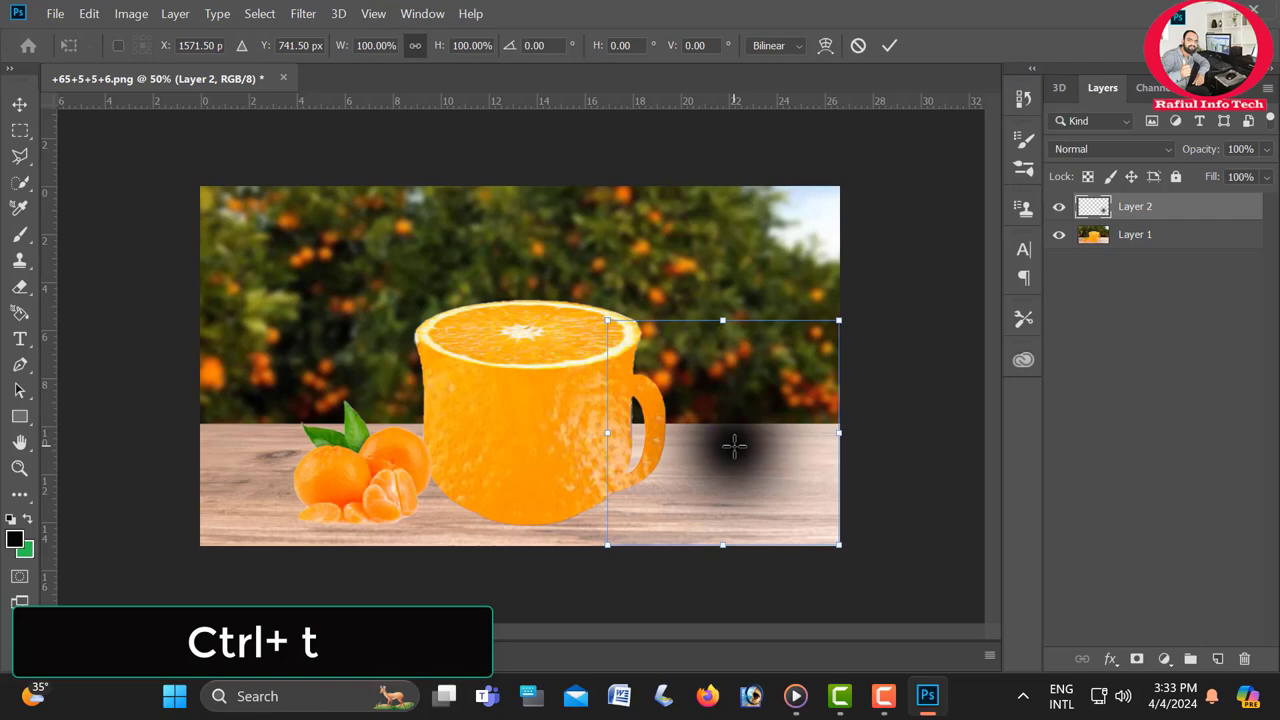
drag(734, 447, 530, 503)
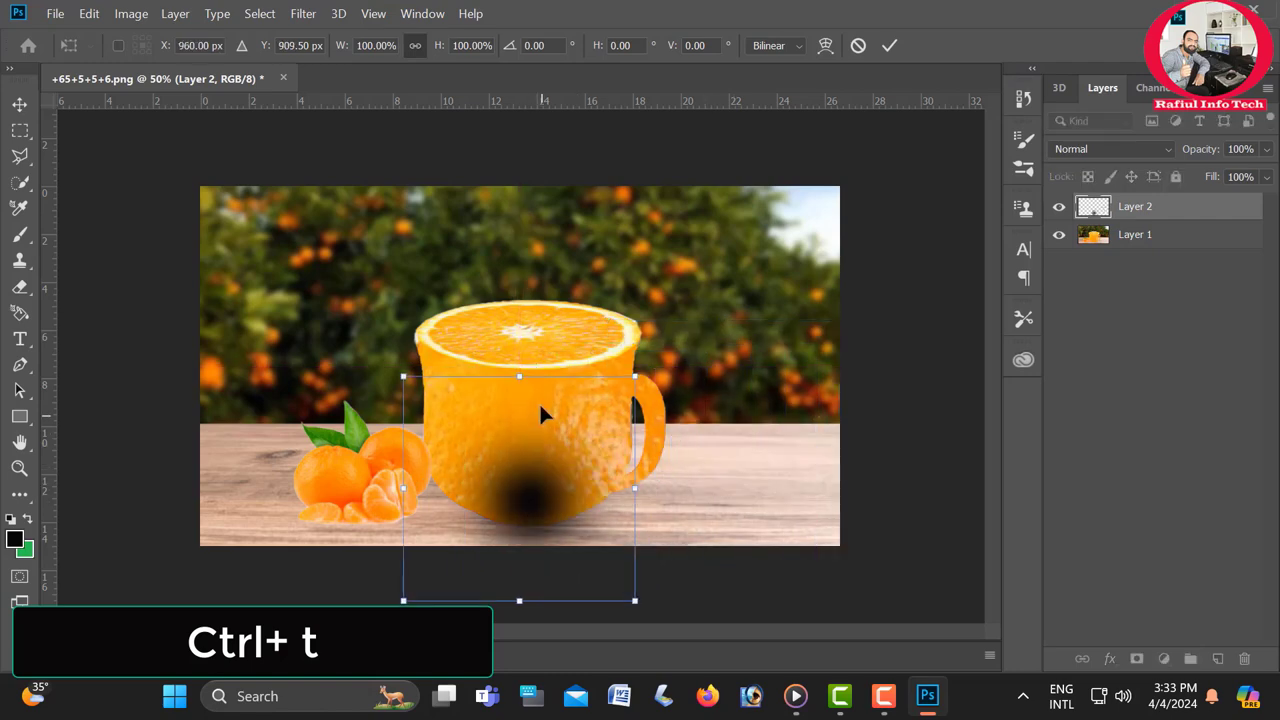
drag(519, 377, 516, 468)
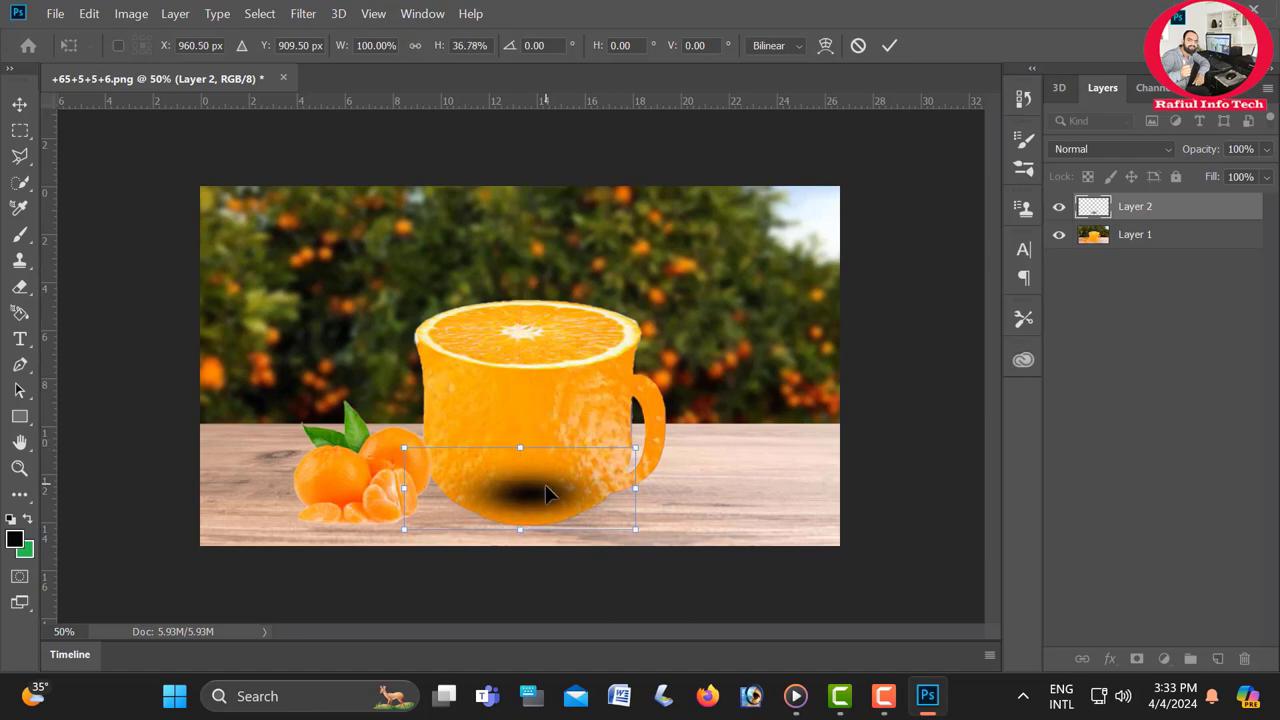
drag(546, 510, 533, 530)
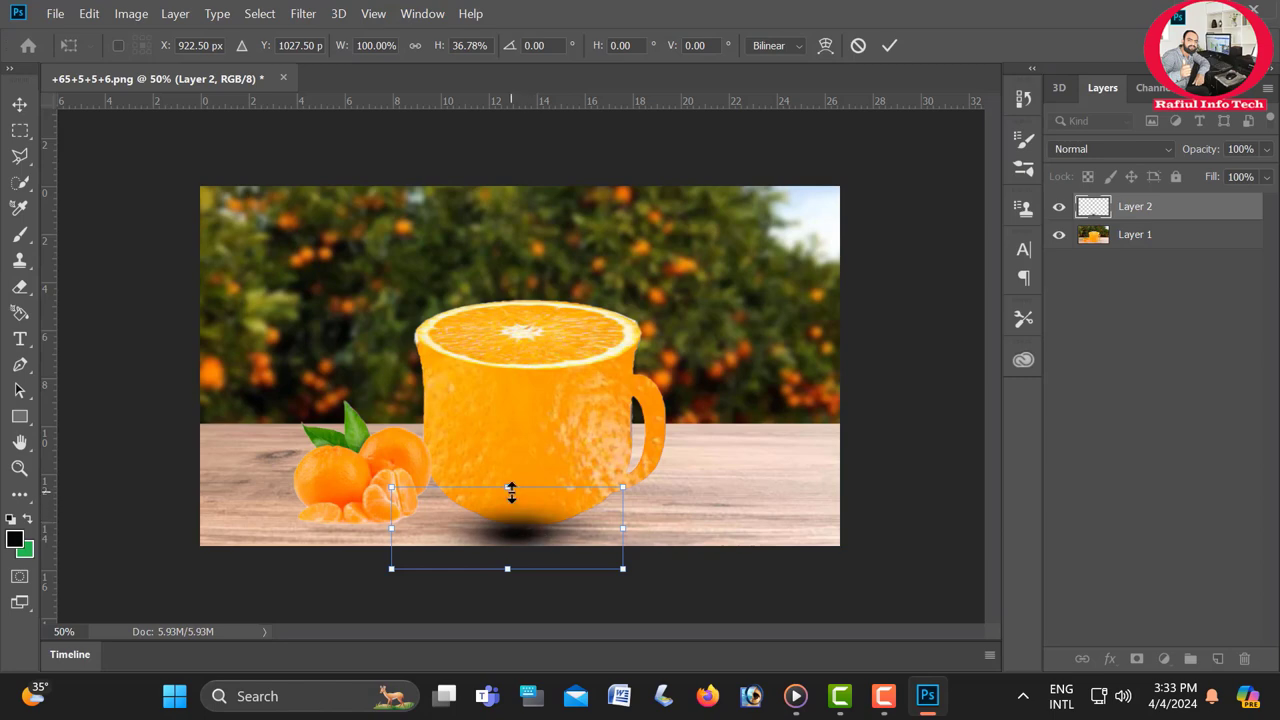
drag(507, 487, 511, 512)
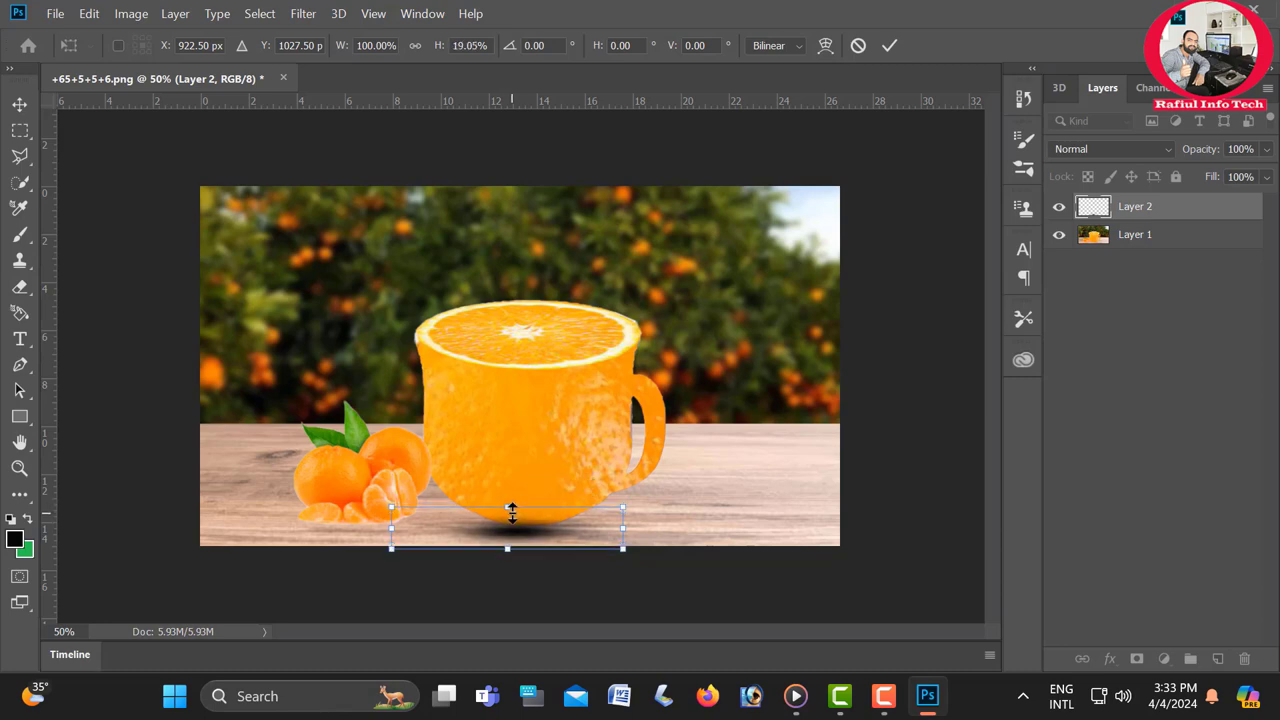
key(Up)
key(Up)
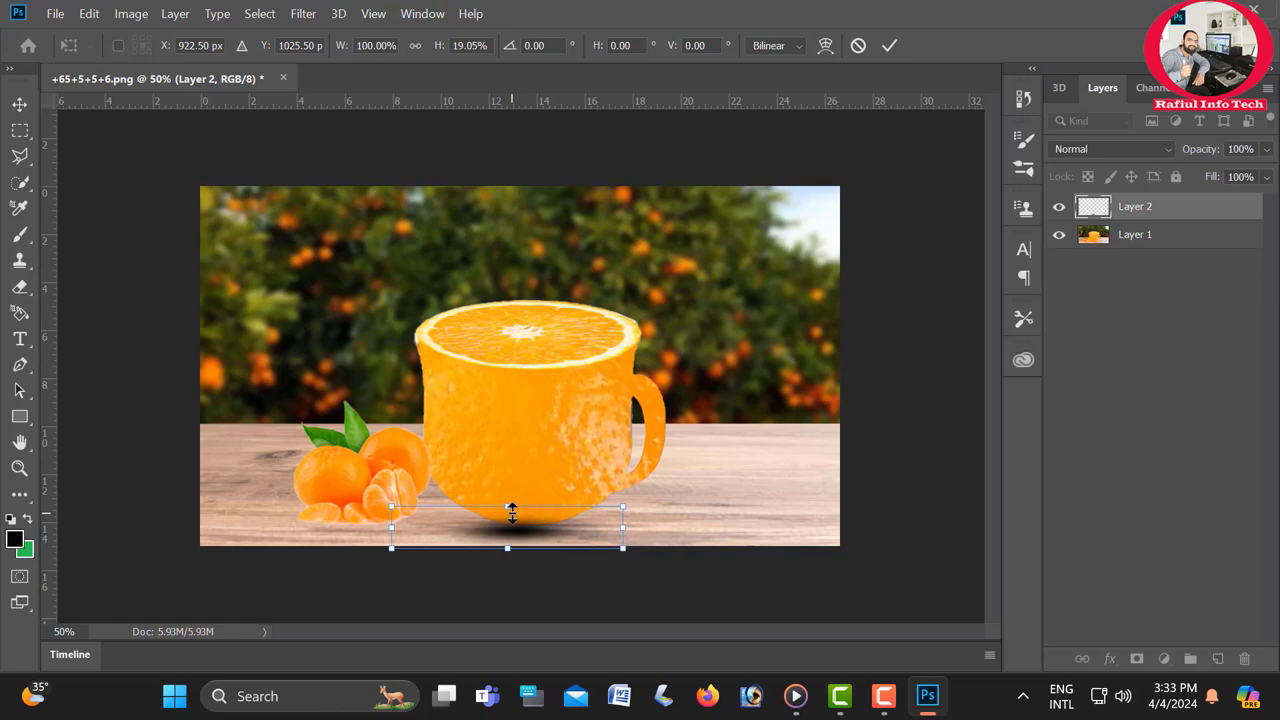